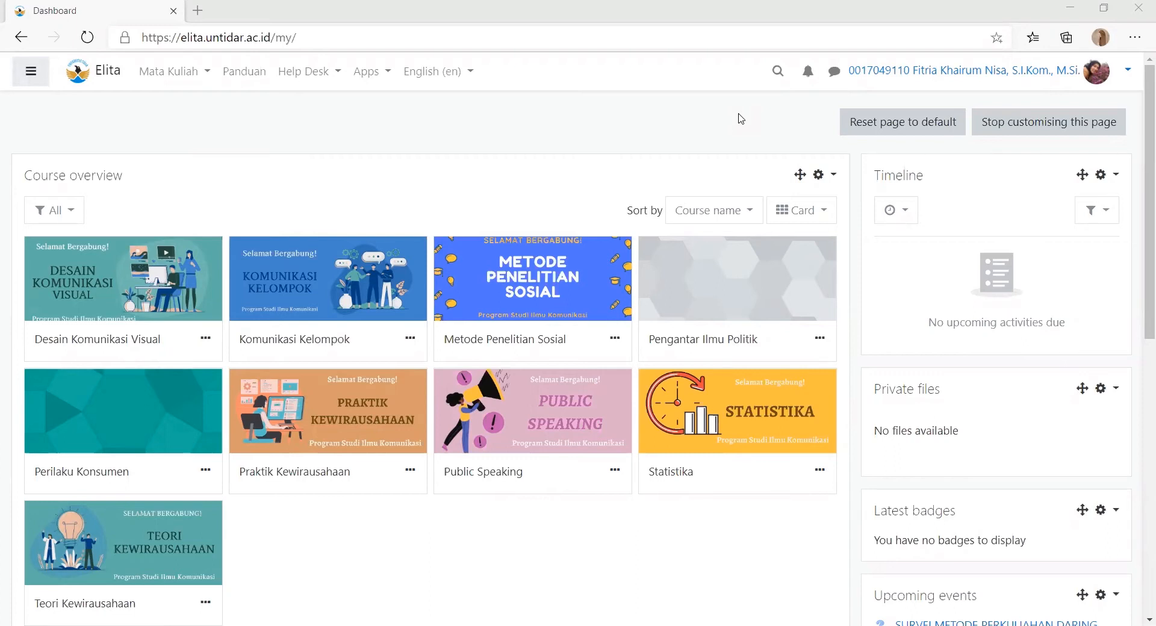
Step: Open the Praktik Kewirausahaan course and turn editing on
{"action": "left_click", "coordinate": [336, 453]}
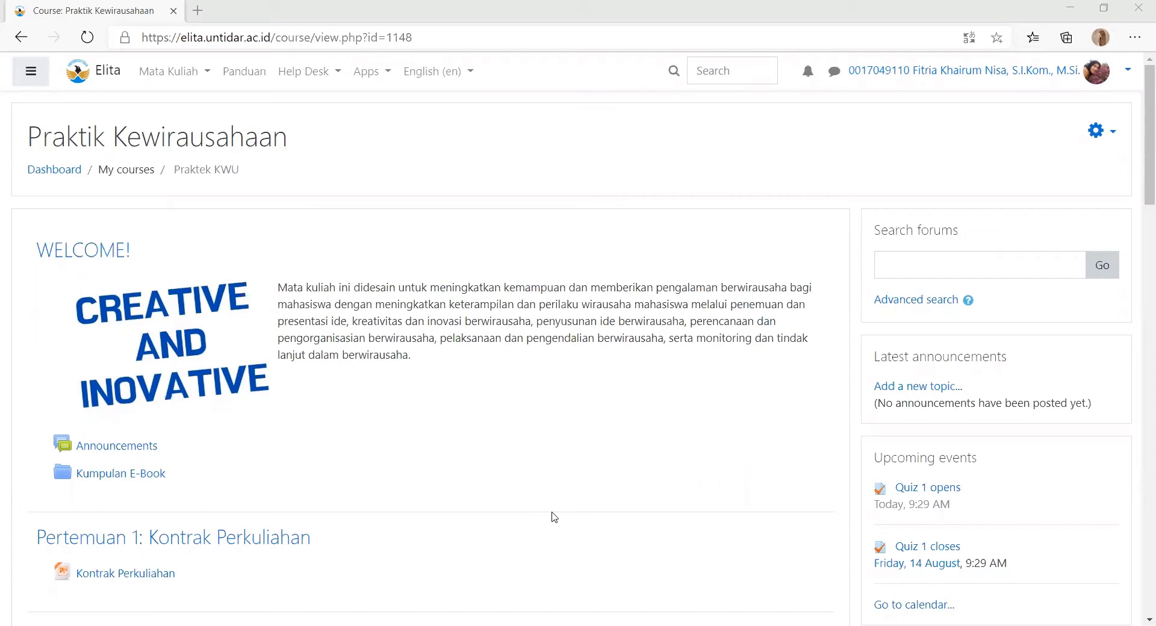
{"action": "left_click", "coordinate": [1097, 133]}
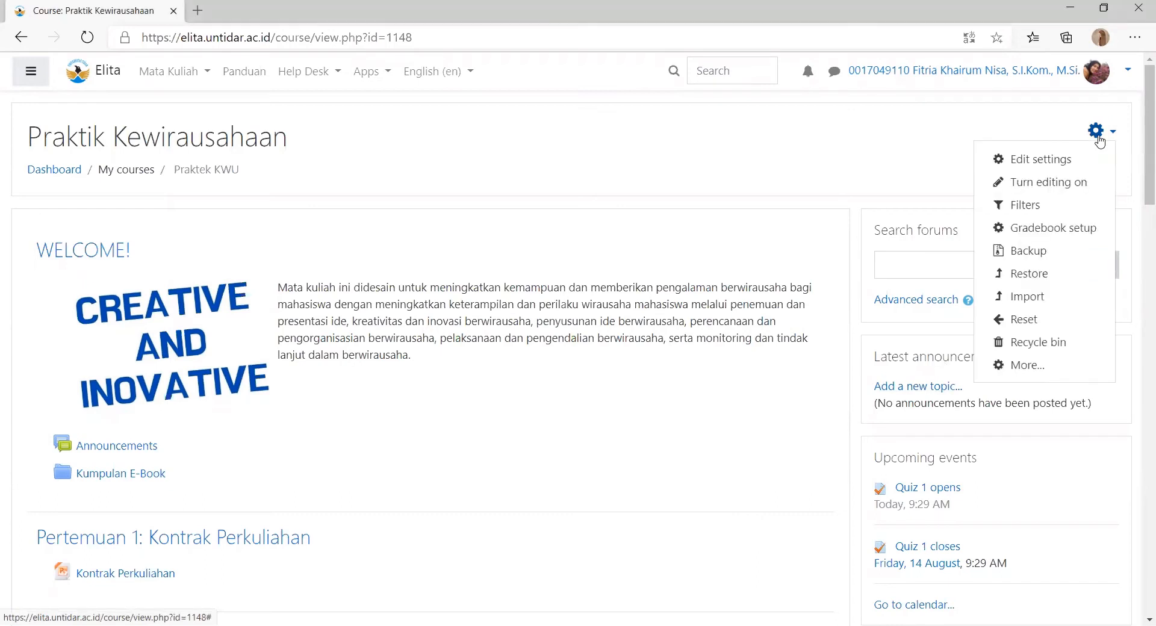
{"action": "left_click", "coordinate": [1069, 193]}
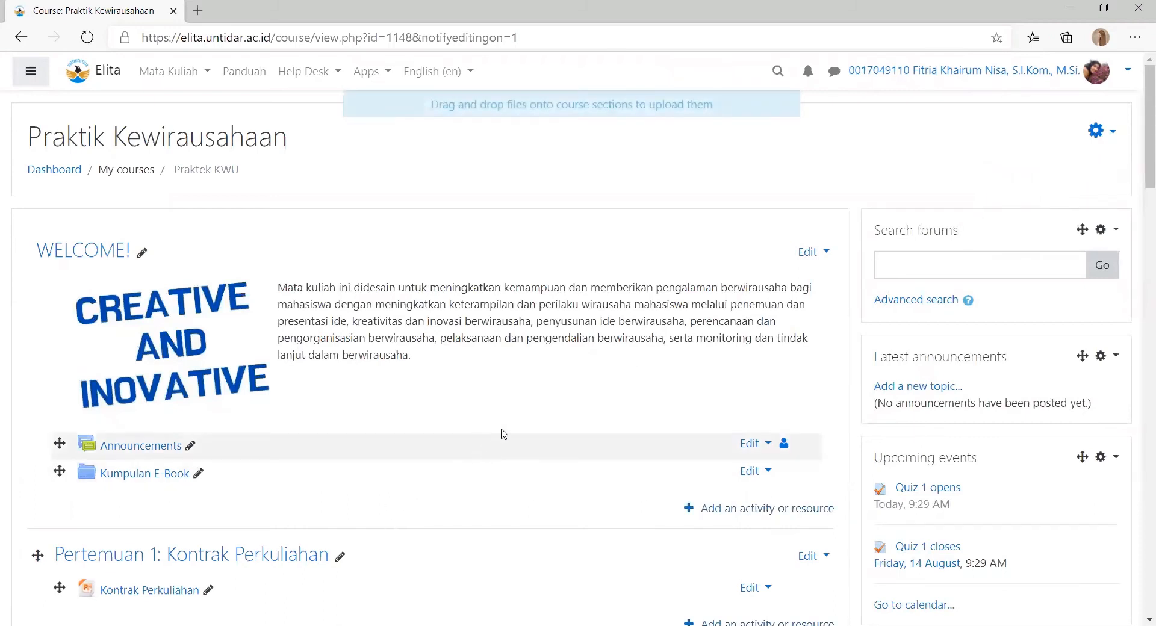
Step: Add a new Assignment activity to the section Pertemuan 3: Jenis Usaha
{"action": "scroll", "coordinate": [504, 432], "scroll_direction": "down", "scroll_amount": 3}
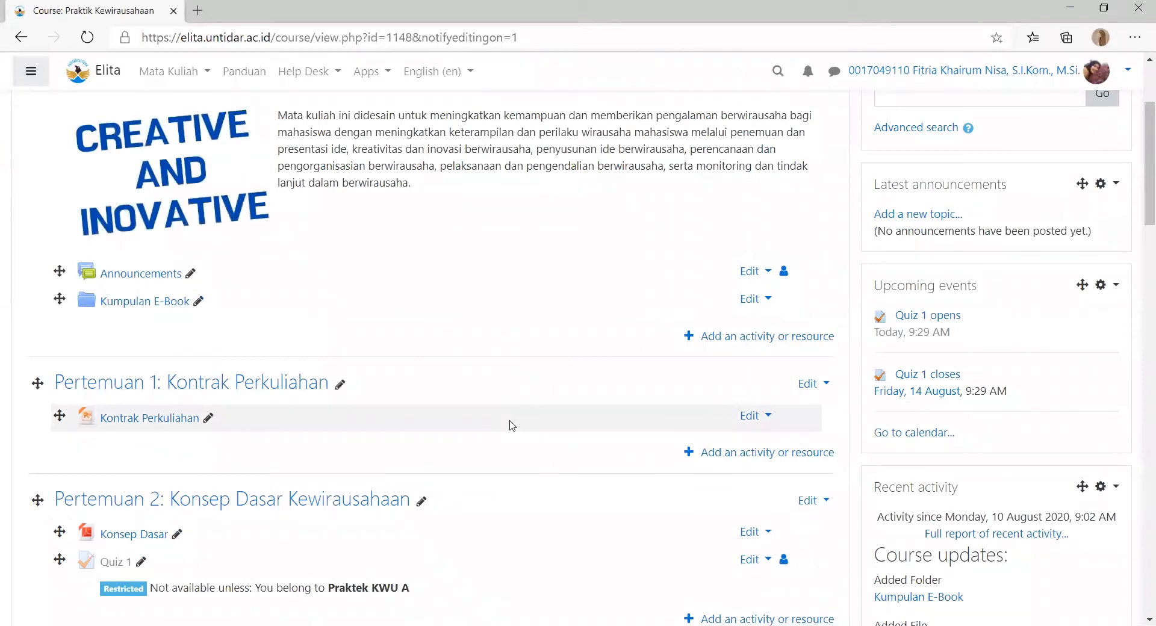
{"action": "scroll", "coordinate": [509, 425], "scroll_direction": "down", "scroll_amount": 3}
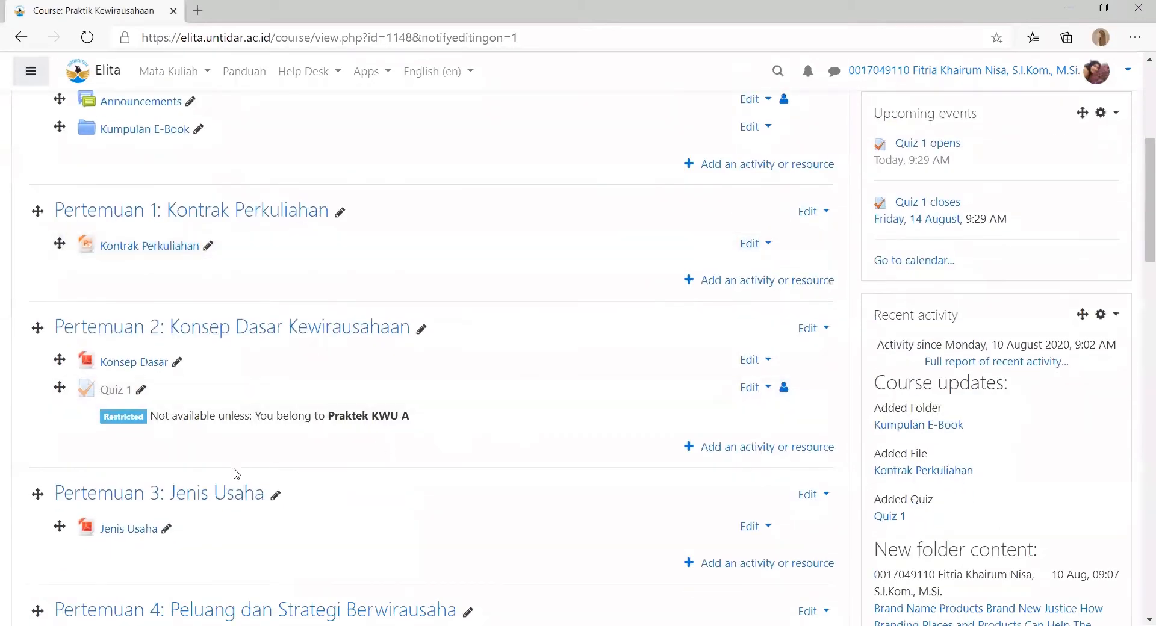
{"action": "left_click", "coordinate": [748, 566]}
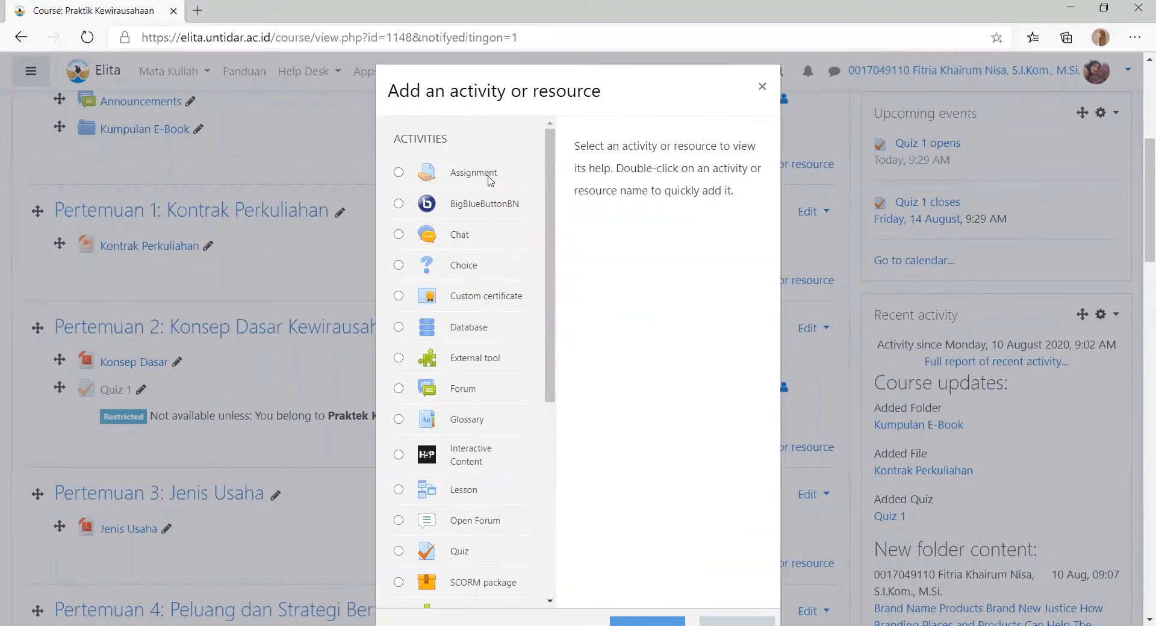
{"action": "left_click", "coordinate": [422, 176]}
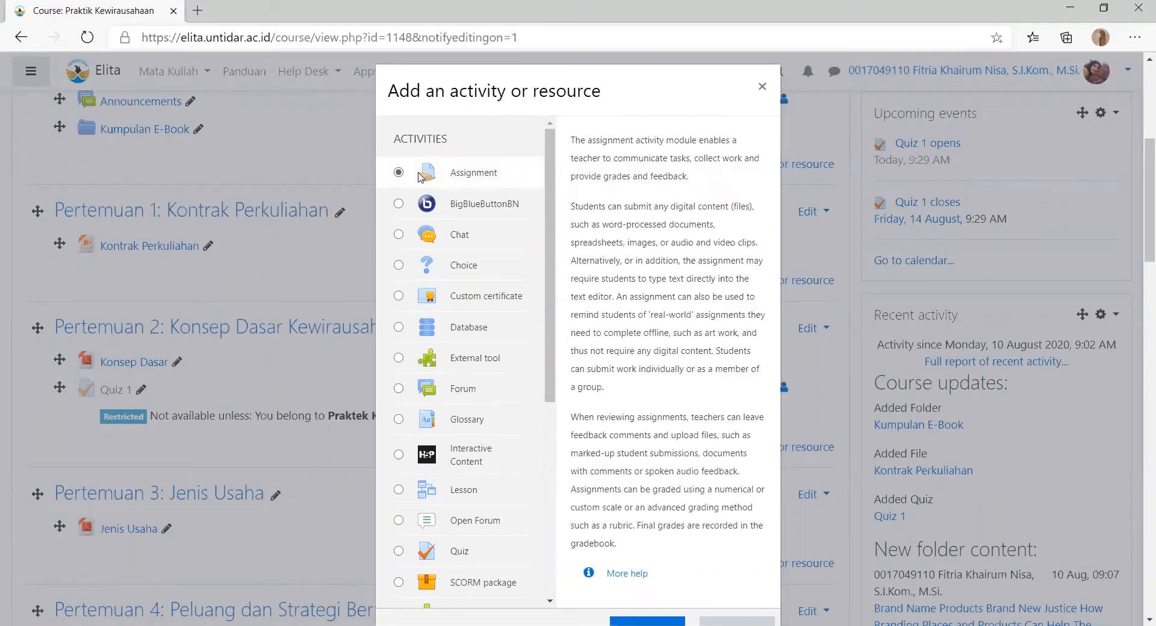
{"action": "scroll", "coordinate": [856, 210], "scroll_direction": "down", "scroll_amount": 1}
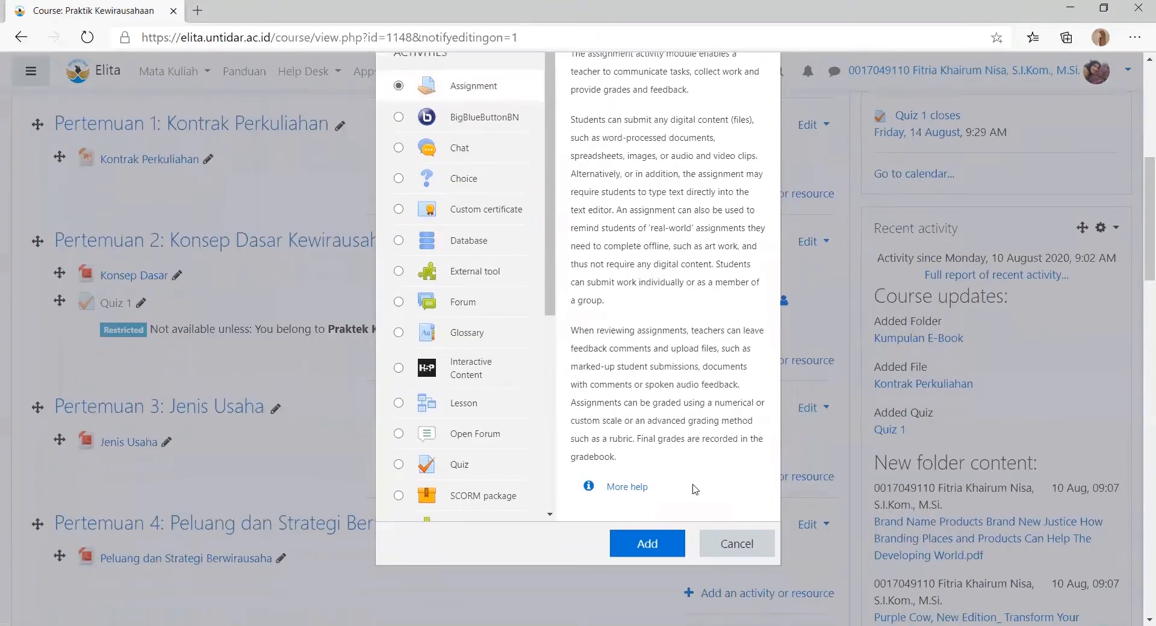
{"action": "left_click", "coordinate": [654, 546]}
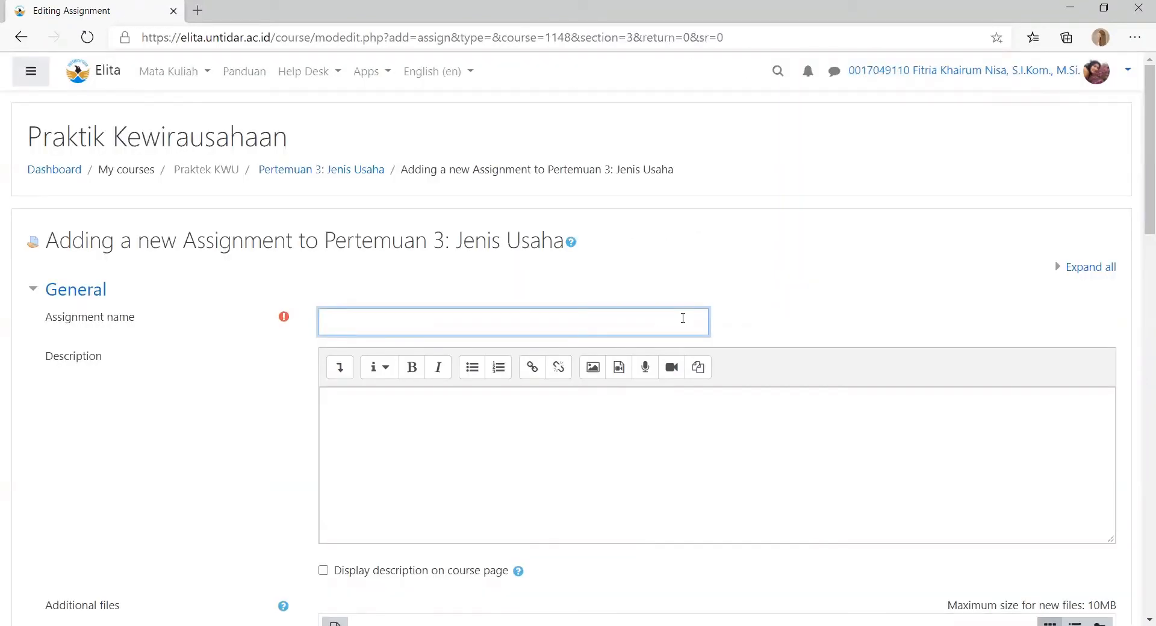
Step: Name the assignment "Tugas Proposal Usaha" and enter the description "berisi proposal usaha yang akan dijalankan."
{"action": "type", "text": "Tugas Proposal Usaha"}
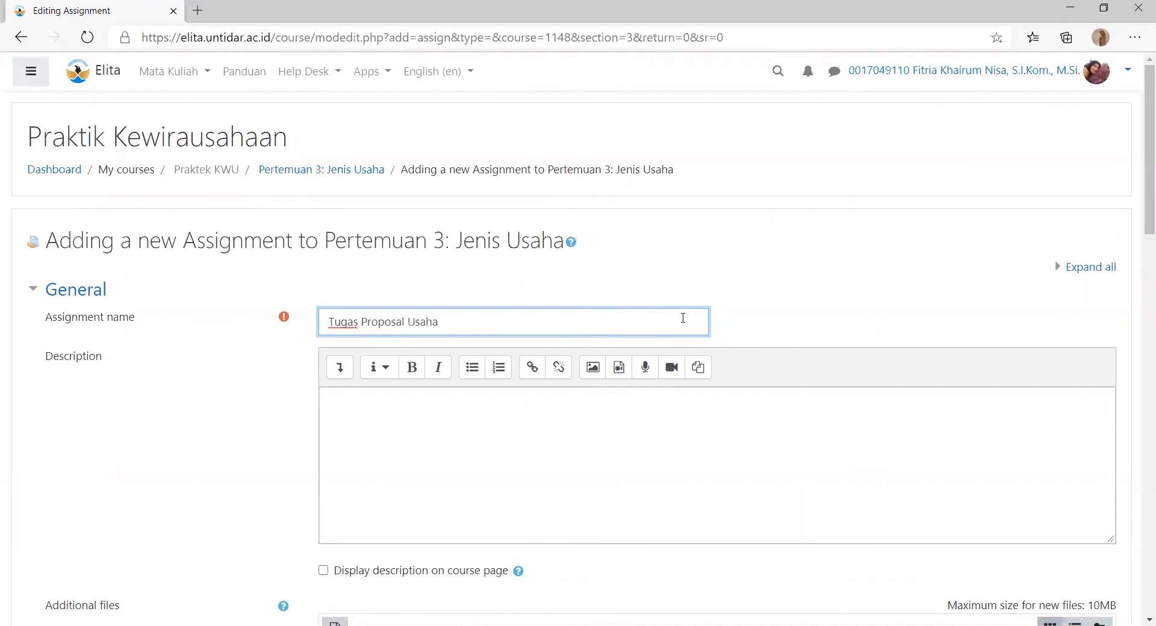
{"action": "left_click", "coordinate": [486, 412]}
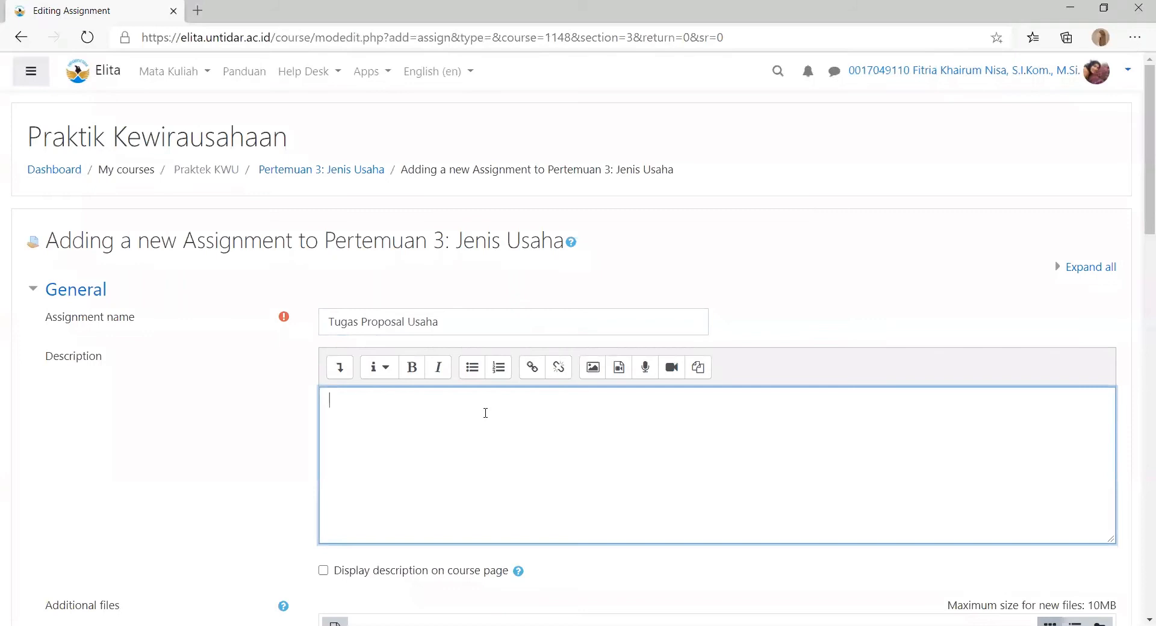
{"action": "type", "text": "berisi proposal usaha yang akan dijalankan."}
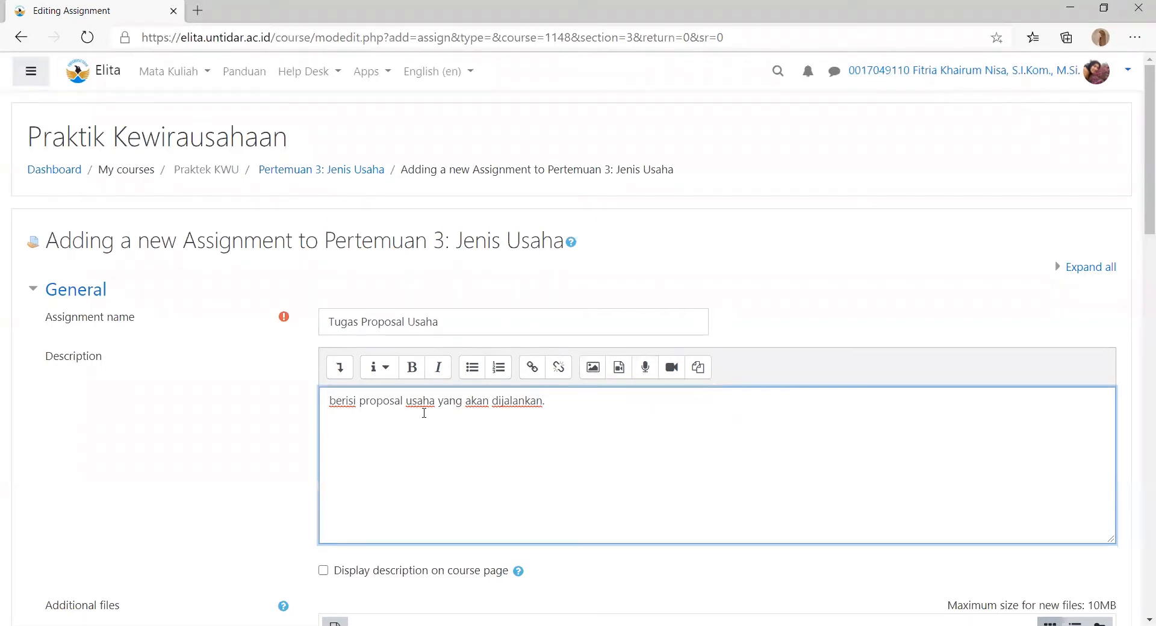
Step: Set the maximum number of uploaded files to 1 and the maximum submission size to Site upload limit (10MB)
{"action": "scroll", "coordinate": [424, 410], "scroll_direction": "down", "scroll_amount": 2}
{"action": "scroll", "coordinate": [426, 410], "scroll_direction": "down", "scroll_amount": 2}
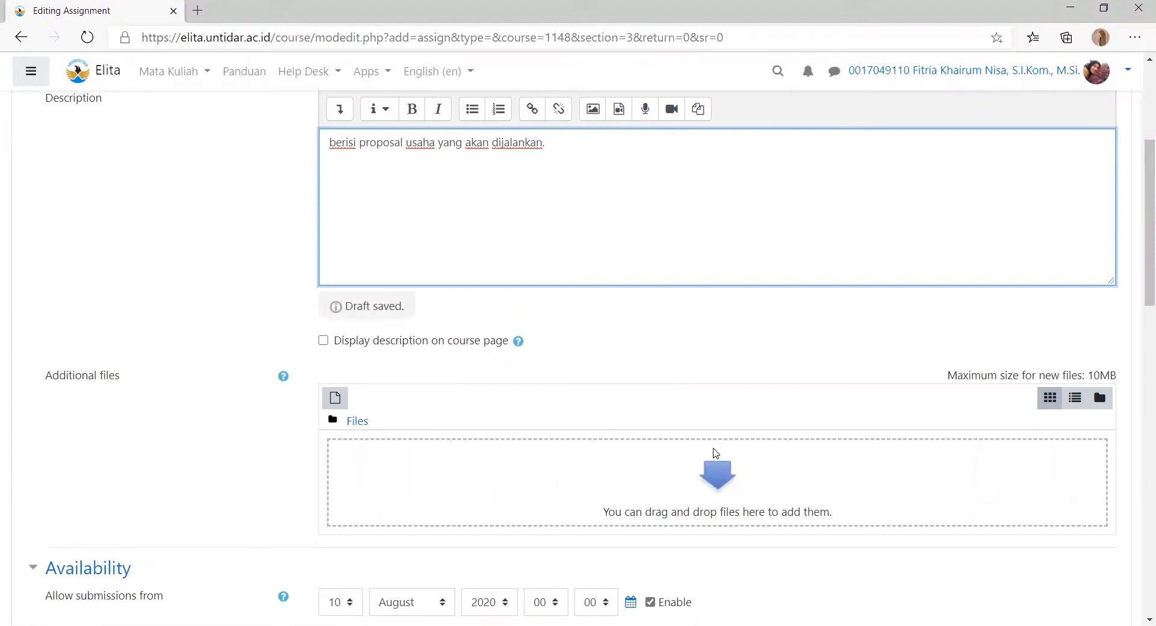
{"action": "scroll", "coordinate": [714, 455], "scroll_direction": "down", "scroll_amount": 3}
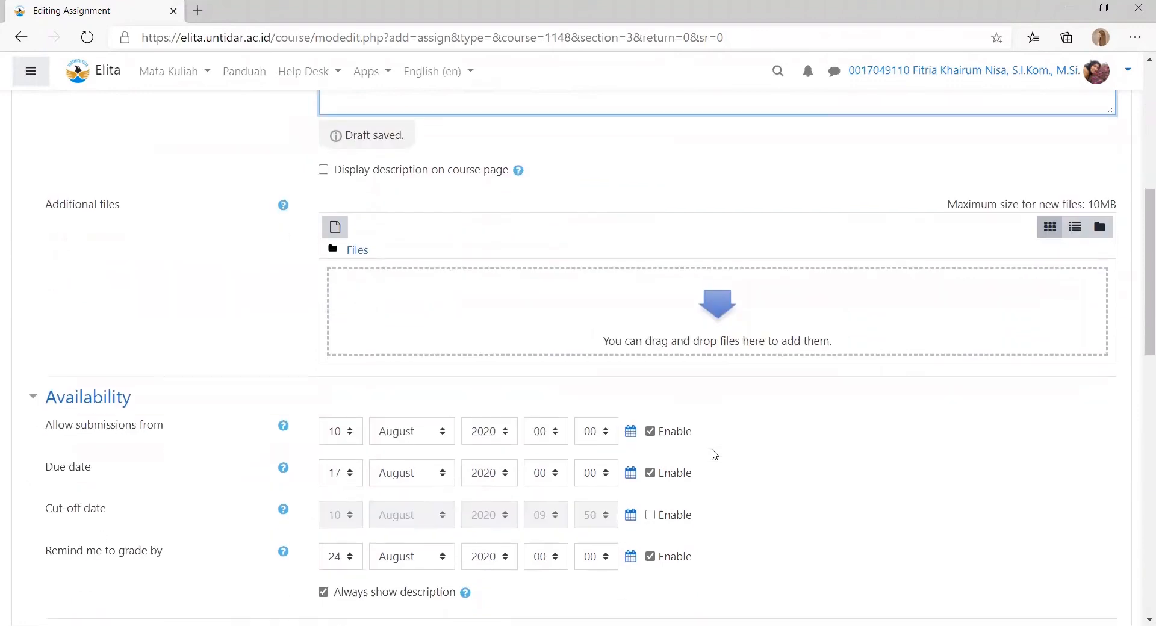
{"action": "scroll", "coordinate": [286, 455], "scroll_direction": "down", "scroll_amount": 1}
{"action": "scroll", "coordinate": [276, 472], "scroll_direction": "up", "scroll_amount": 1}
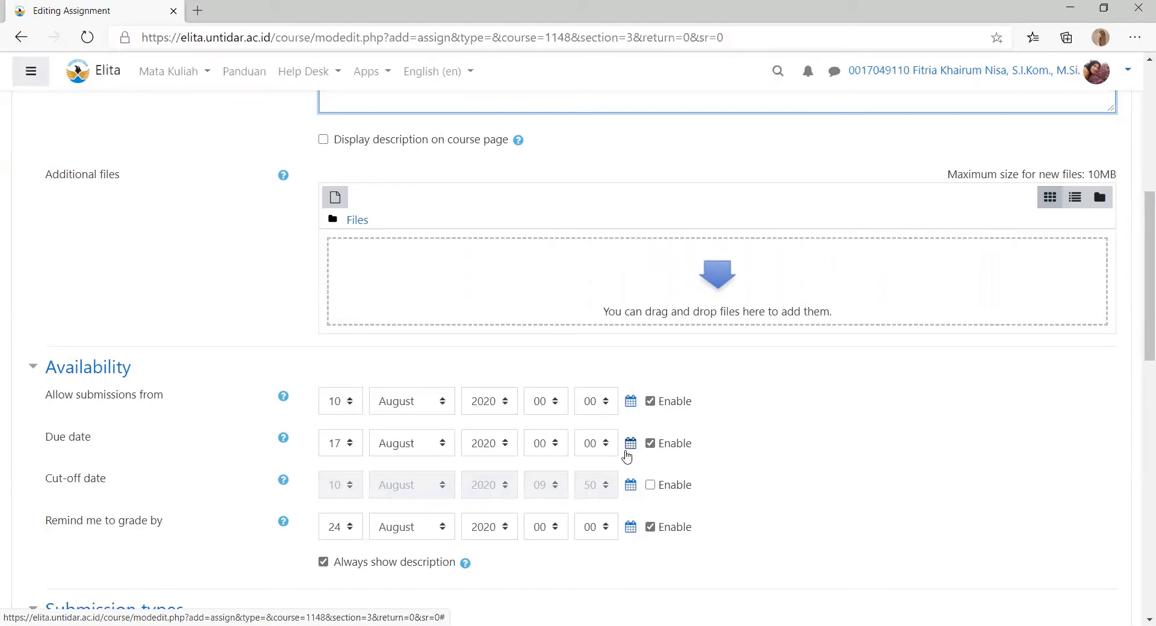
{"action": "scroll", "coordinate": [626, 456], "scroll_direction": "down", "scroll_amount": 7}
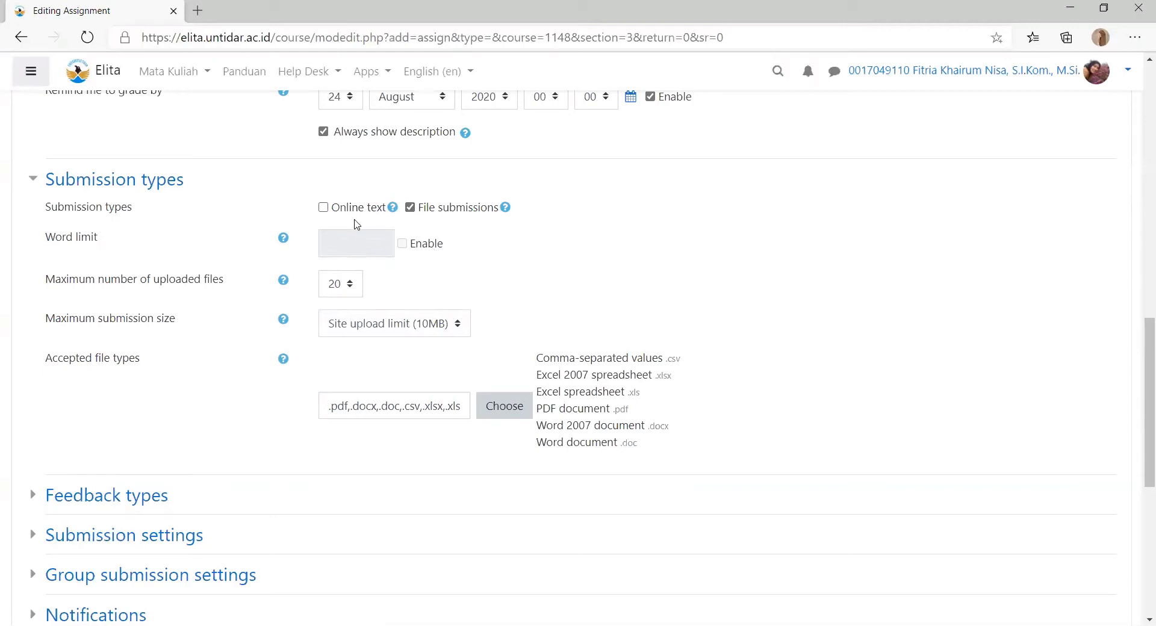
{"action": "left_click", "coordinate": [346, 292]}
{"action": "left_click", "coordinate": [346, 292]}
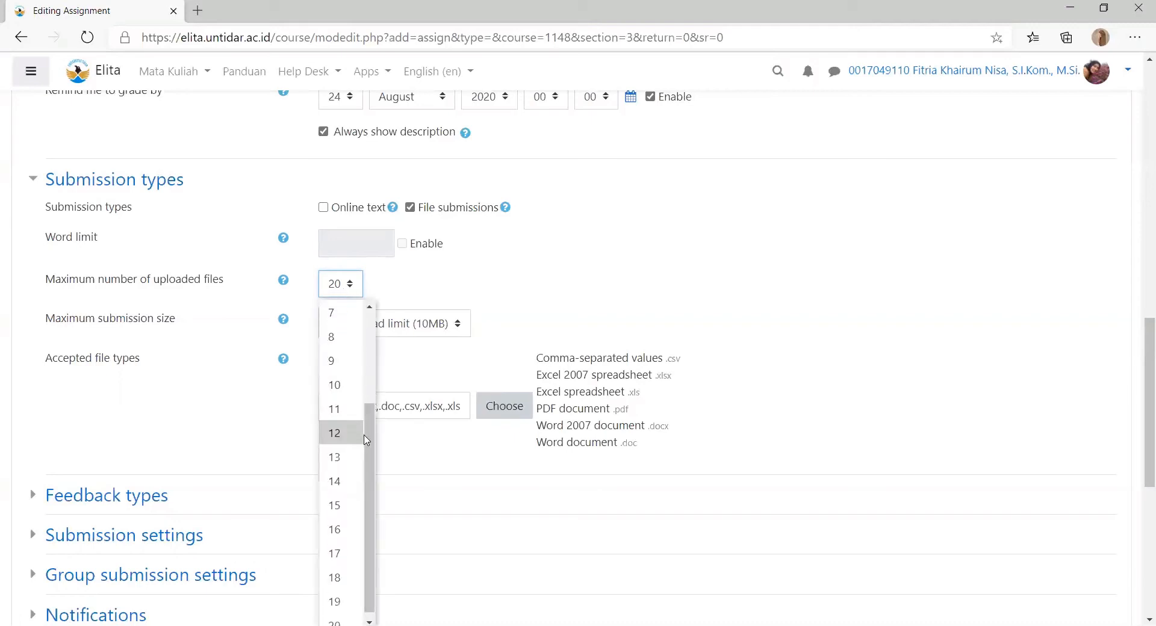
{"action": "scroll", "coordinate": [346, 316], "scroll_direction": "up", "scroll_amount": 1}
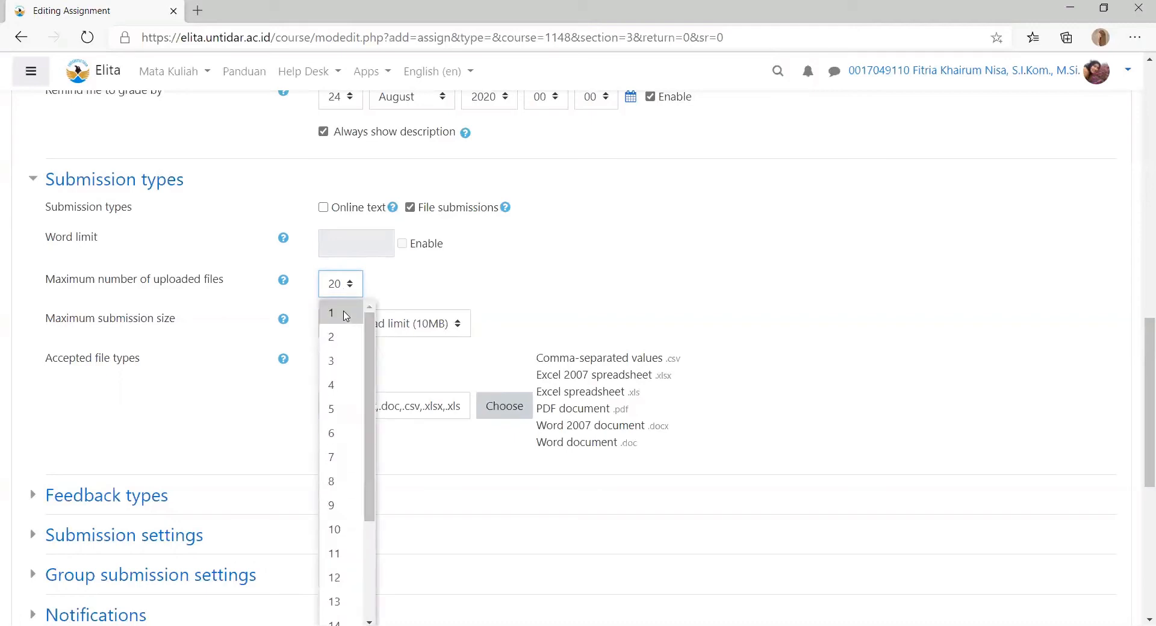
{"action": "left_click", "coordinate": [346, 314]}
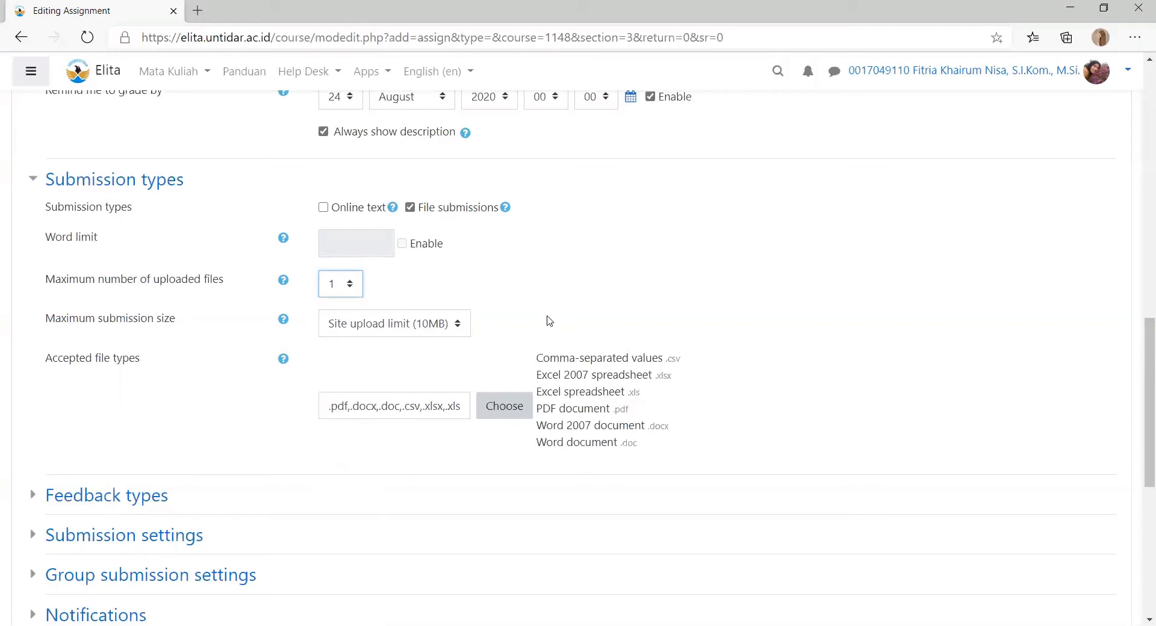
{"action": "left_click", "coordinate": [426, 329]}
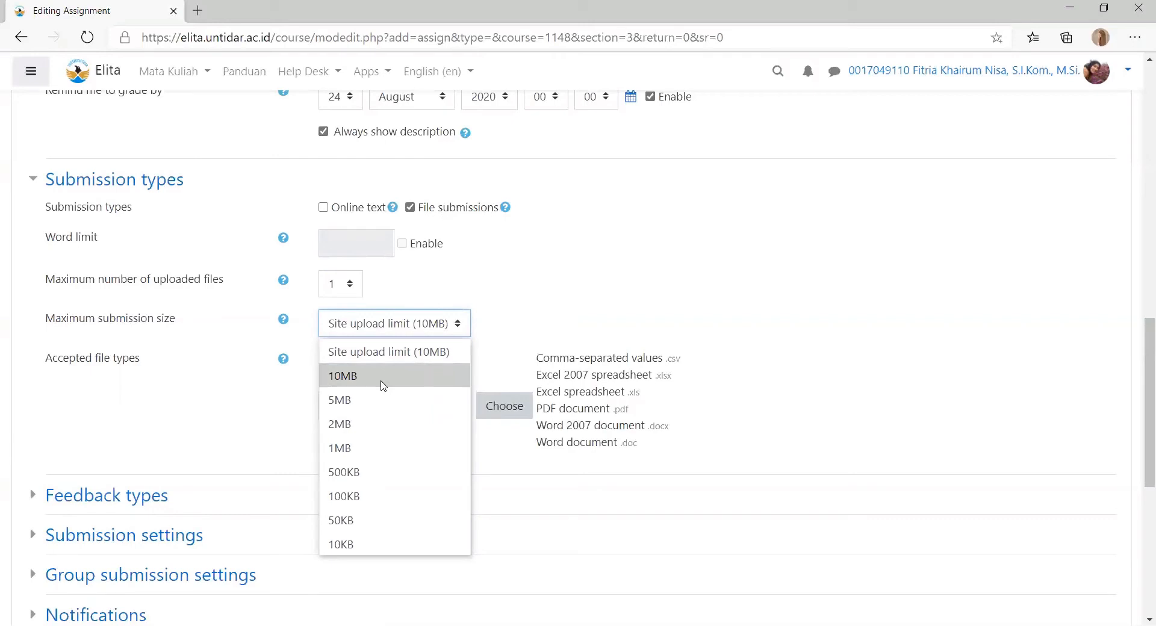
{"action": "left_click", "coordinate": [430, 355]}
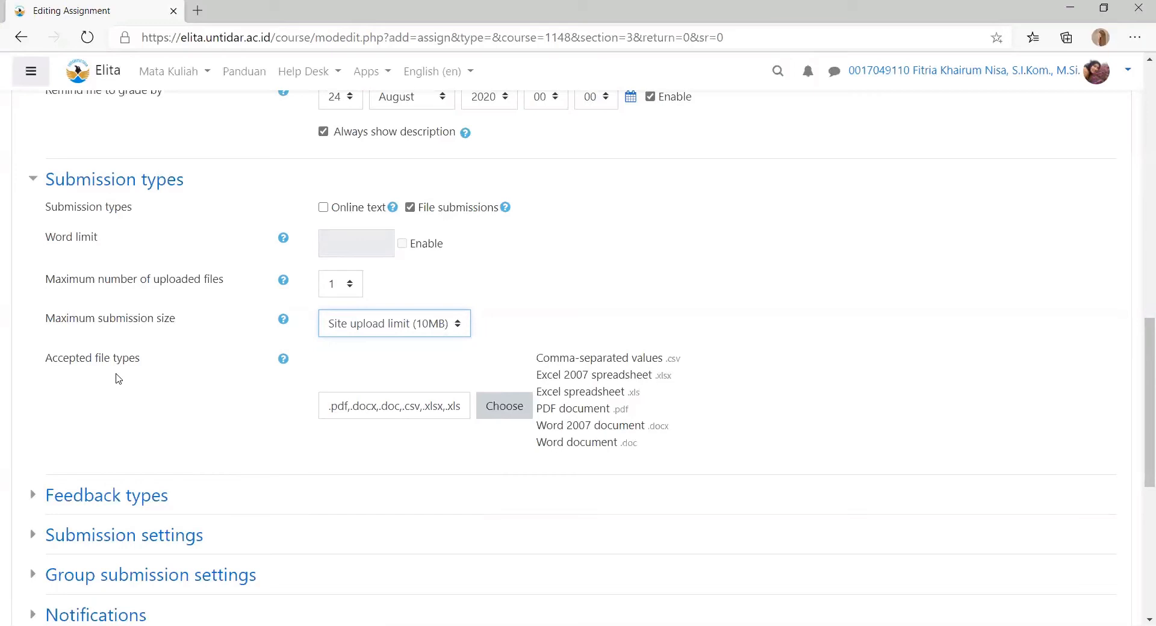
Step: Review the selectable file types for the submission and save the accepted file types selection
{"action": "left_click", "coordinate": [454, 407]}
{"action": "left_click", "coordinate": [434, 443]}
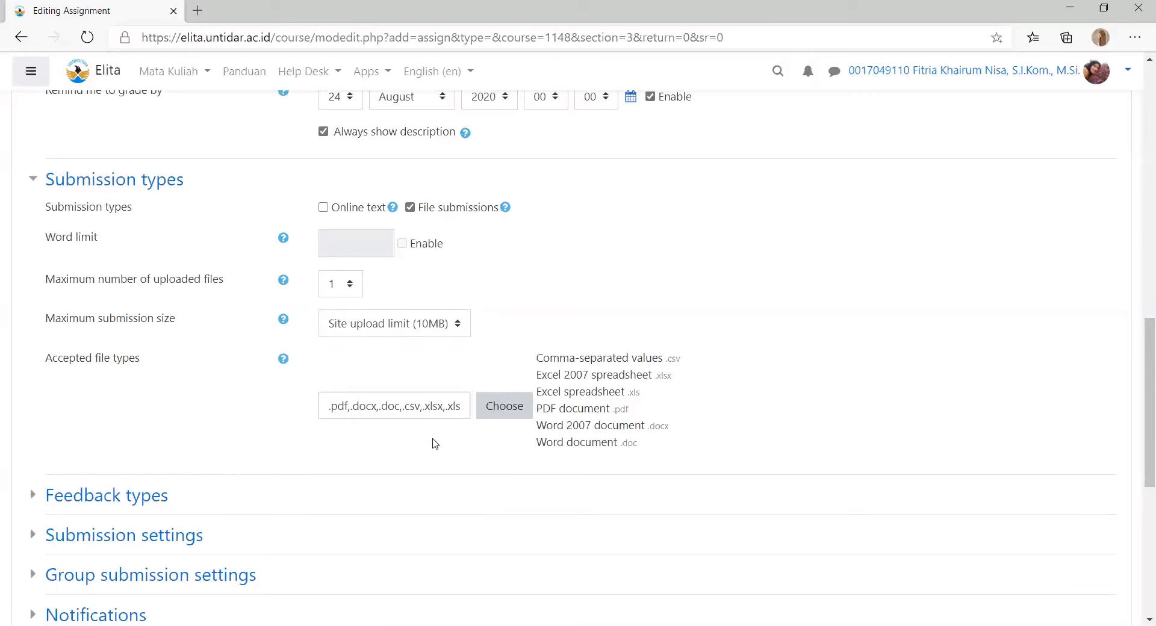
{"action": "left_click", "coordinate": [502, 413]}
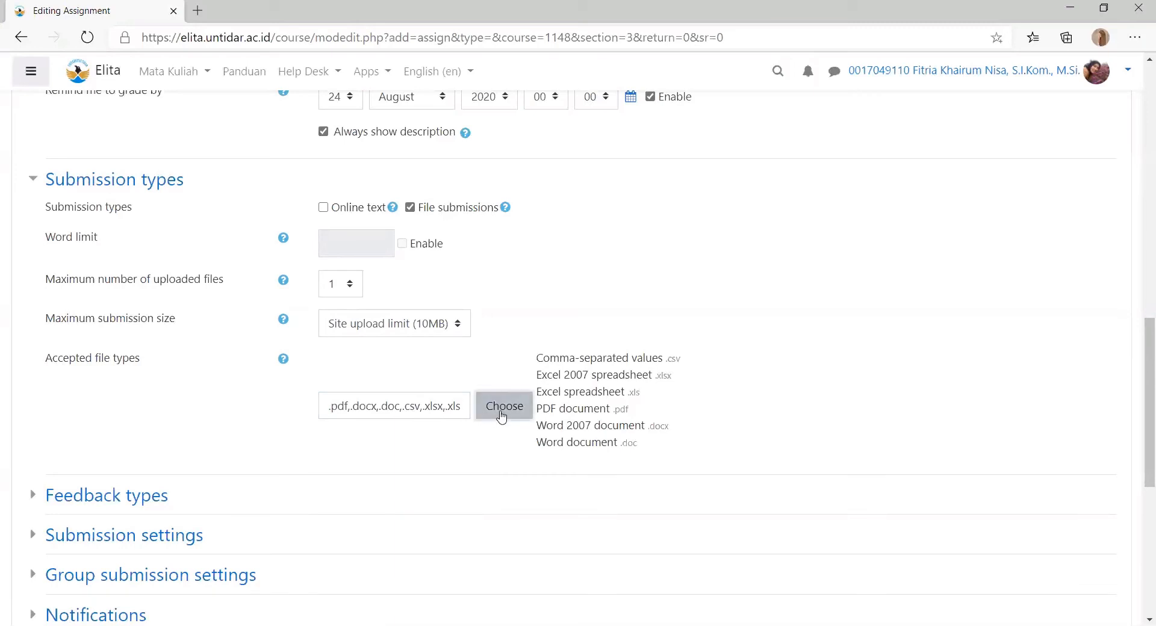
{"action": "scroll", "coordinate": [600, 234], "scroll_direction": "down", "scroll_amount": 3}
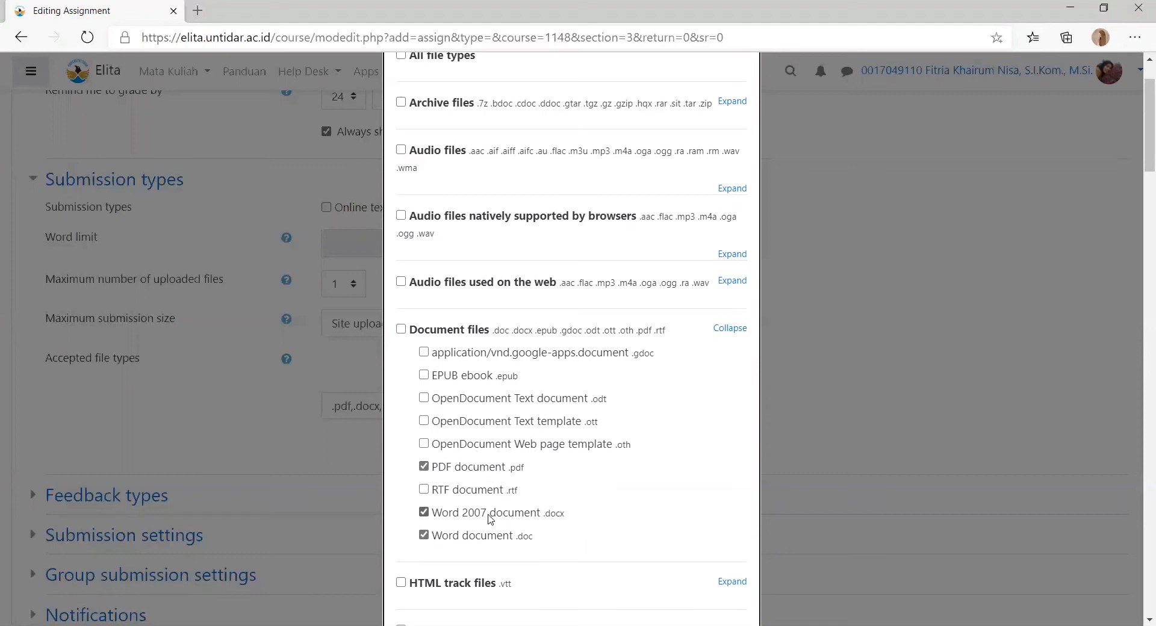
{"action": "scroll", "coordinate": [507, 416], "scroll_direction": "down", "scroll_amount": 4}
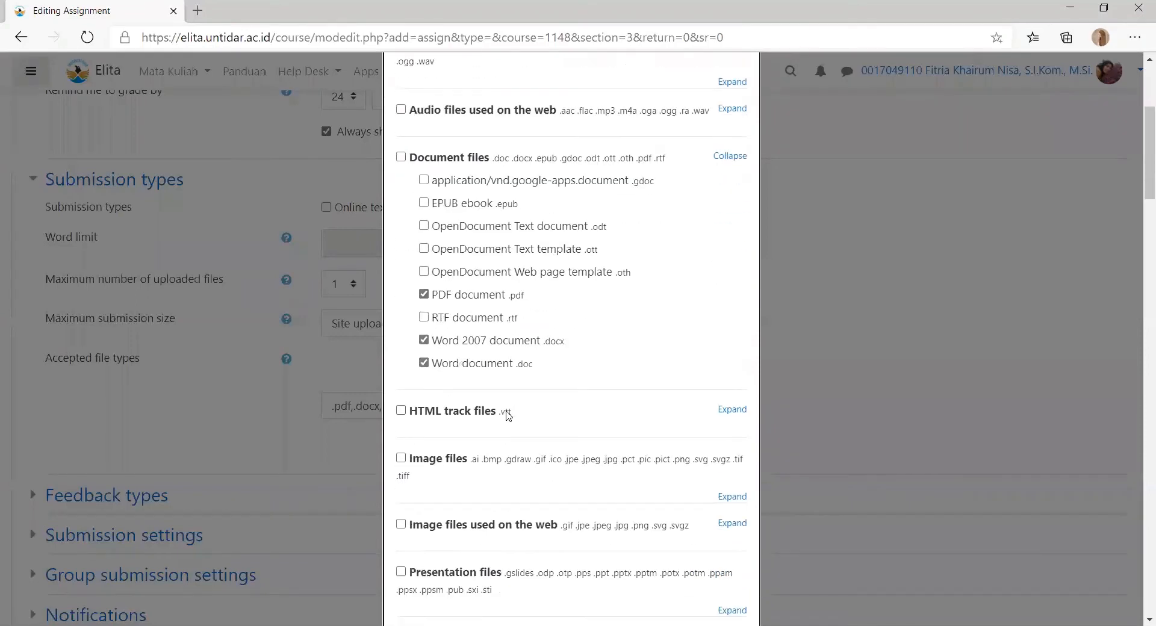
{"action": "scroll", "coordinate": [507, 415], "scroll_direction": "down", "scroll_amount": 20}
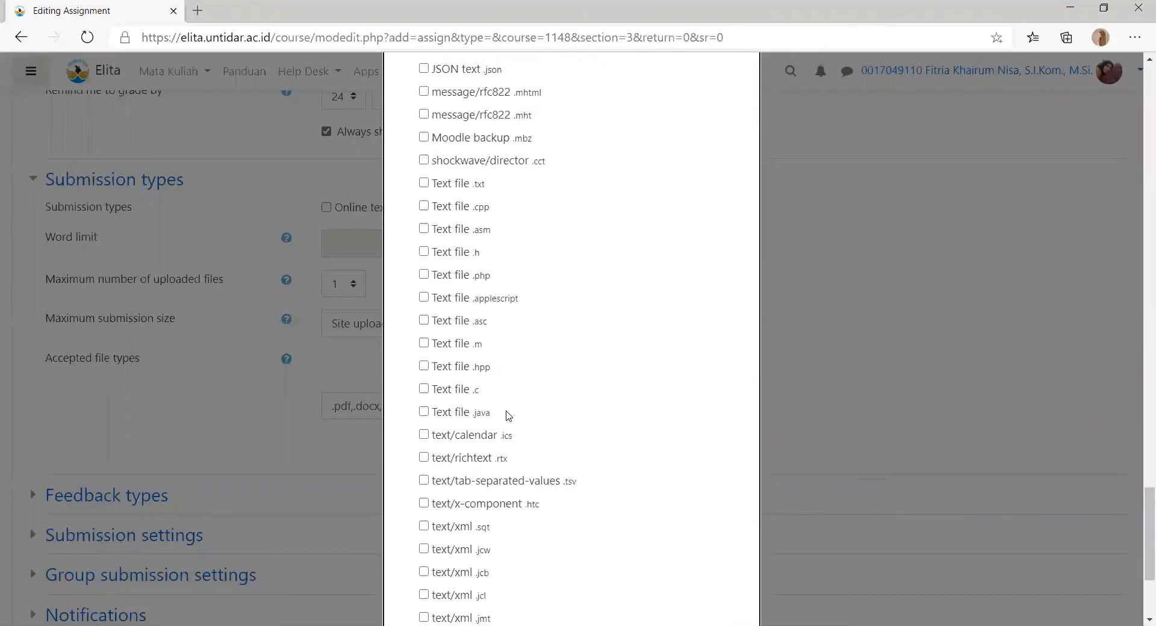
{"action": "left_click", "coordinate": [664, 587]}
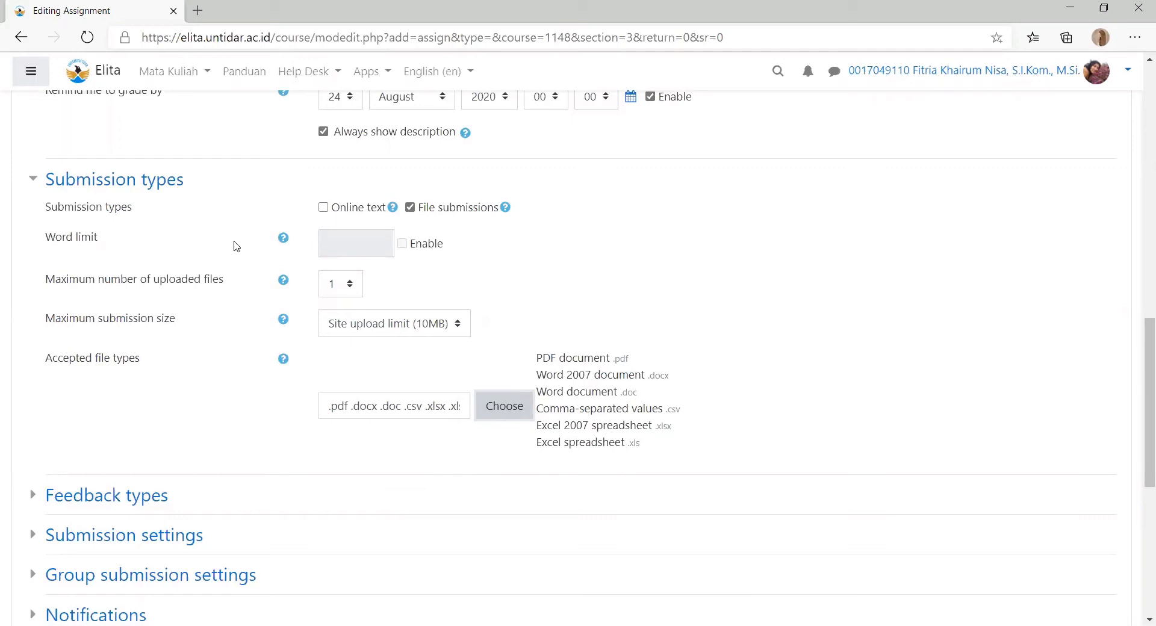
Step: Expand the assignment's Grade settings and examine the maximum grade
{"action": "scroll", "coordinate": [544, 387], "scroll_direction": "down", "scroll_amount": 2}
{"action": "scroll", "coordinate": [546, 386], "scroll_direction": "down", "scroll_amount": 4}
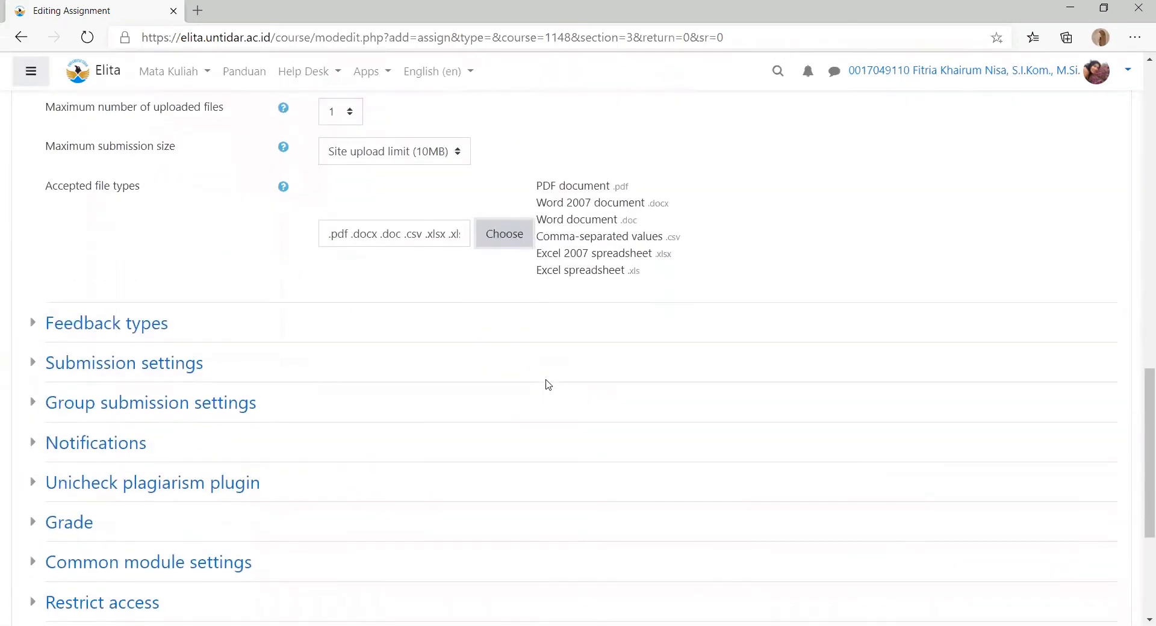
{"action": "scroll", "coordinate": [547, 384], "scroll_direction": "down", "scroll_amount": 2}
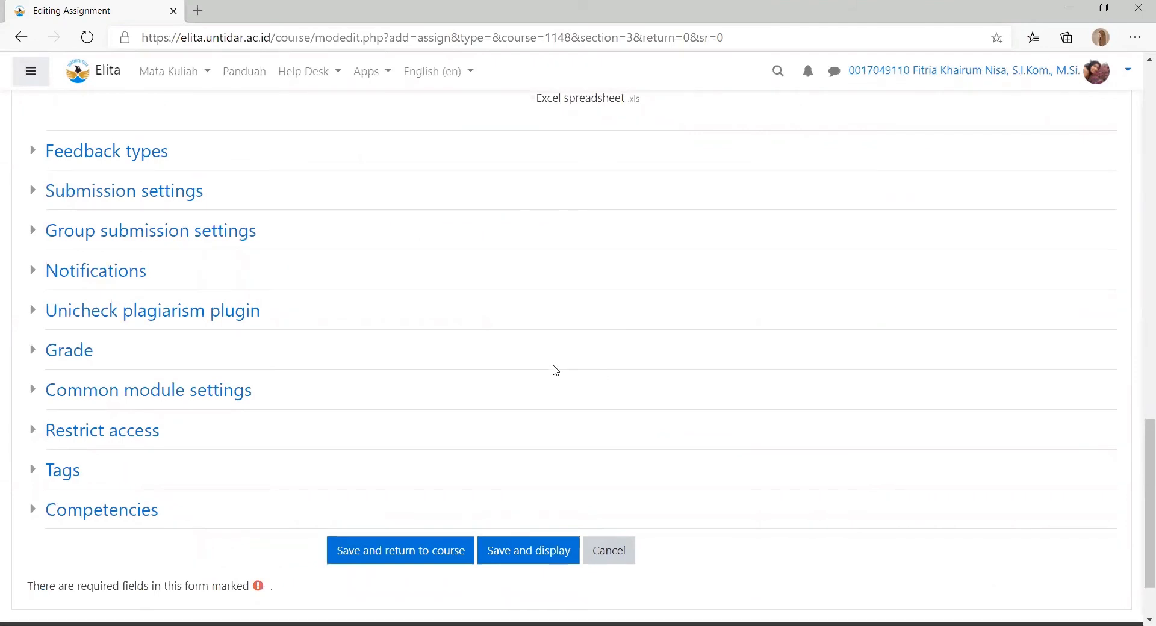
{"action": "left_click", "coordinate": [40, 354]}
{"action": "scroll", "coordinate": [212, 368], "scroll_direction": "down", "scroll_amount": 4}
{"action": "scroll", "coordinate": [211, 368], "scroll_direction": "down", "scroll_amount": 2}
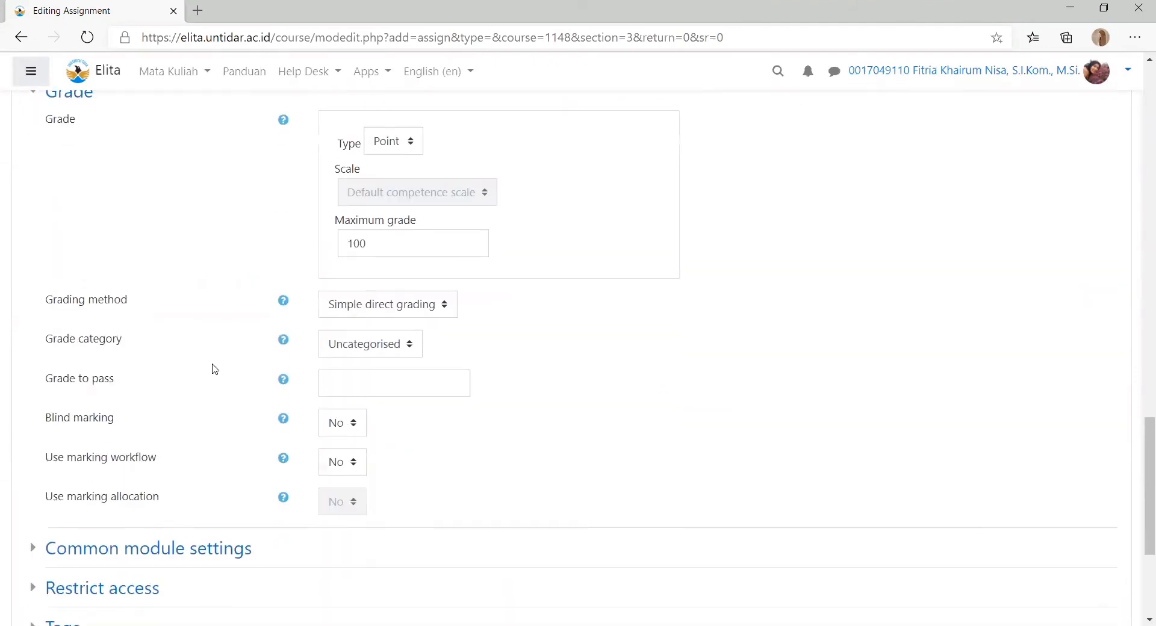
{"action": "left_click", "coordinate": [388, 245]}
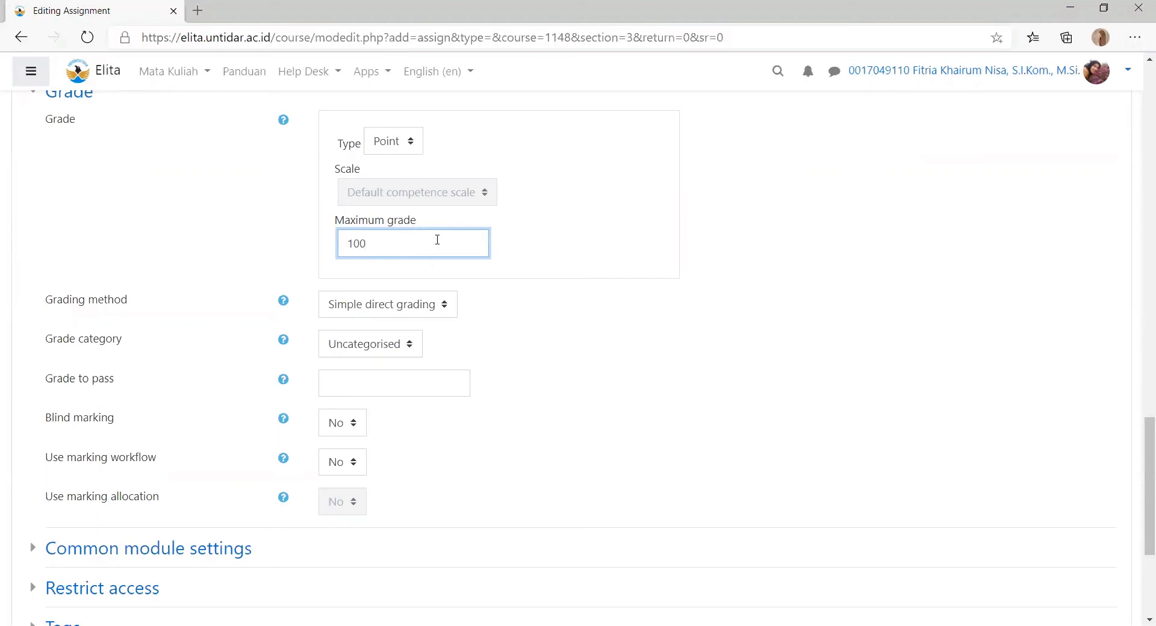
Step: Try the Scale grade type, and return the type to Point
{"action": "left_click", "coordinate": [407, 145]}
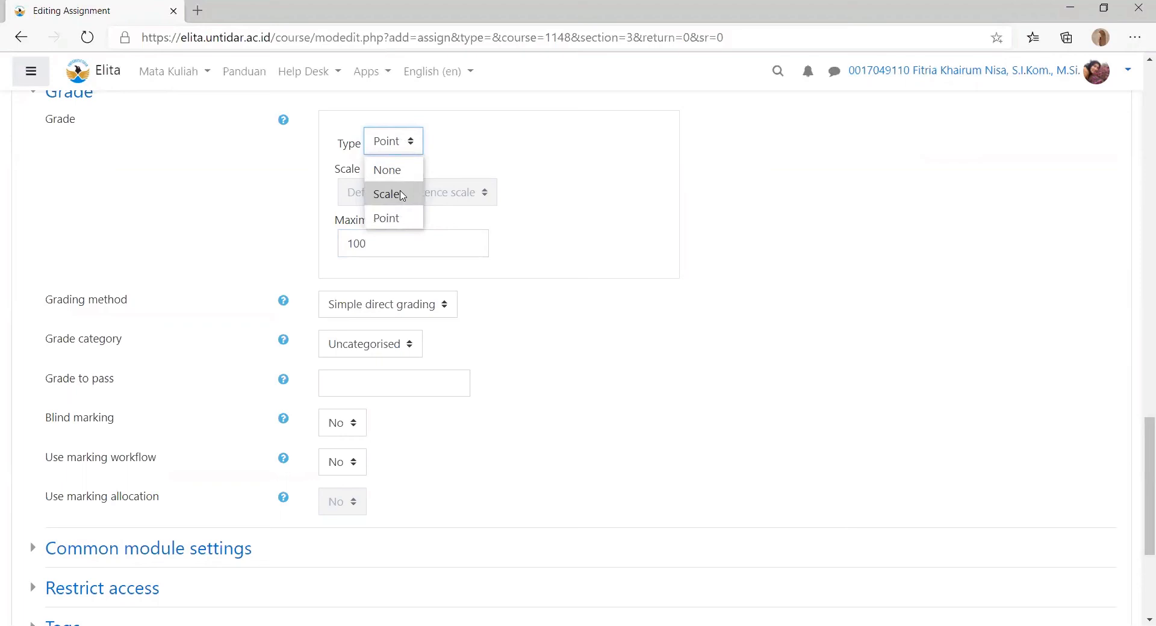
{"action": "left_click", "coordinate": [402, 195]}
{"action": "left_click", "coordinate": [405, 196]}
{"action": "left_click", "coordinate": [405, 195]}
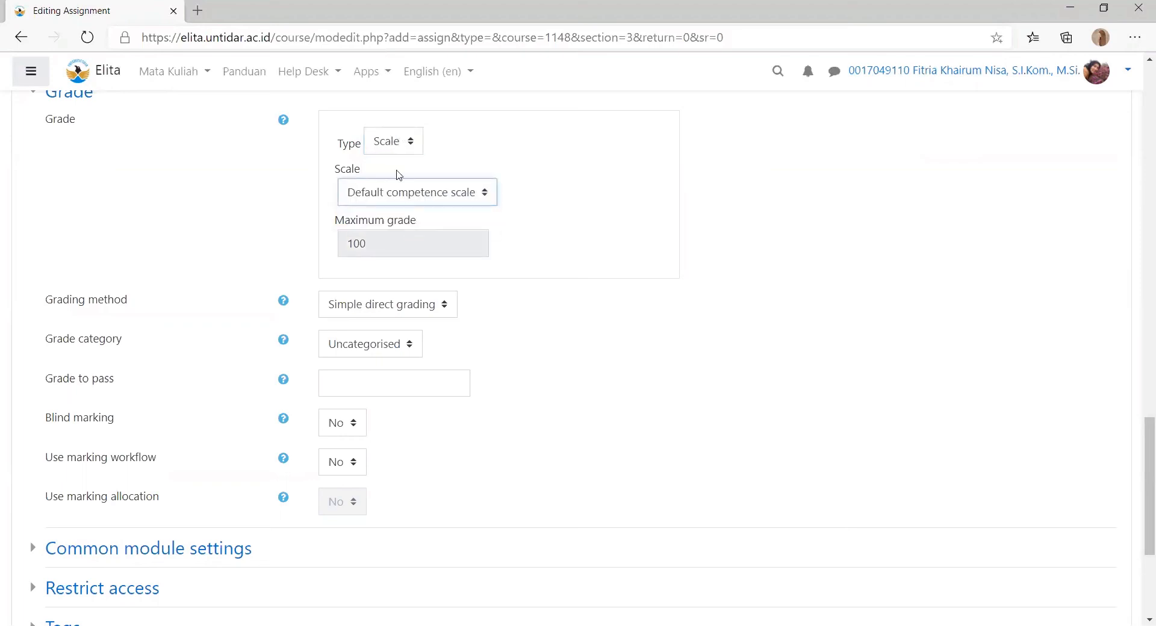
{"action": "left_click", "coordinate": [405, 148]}
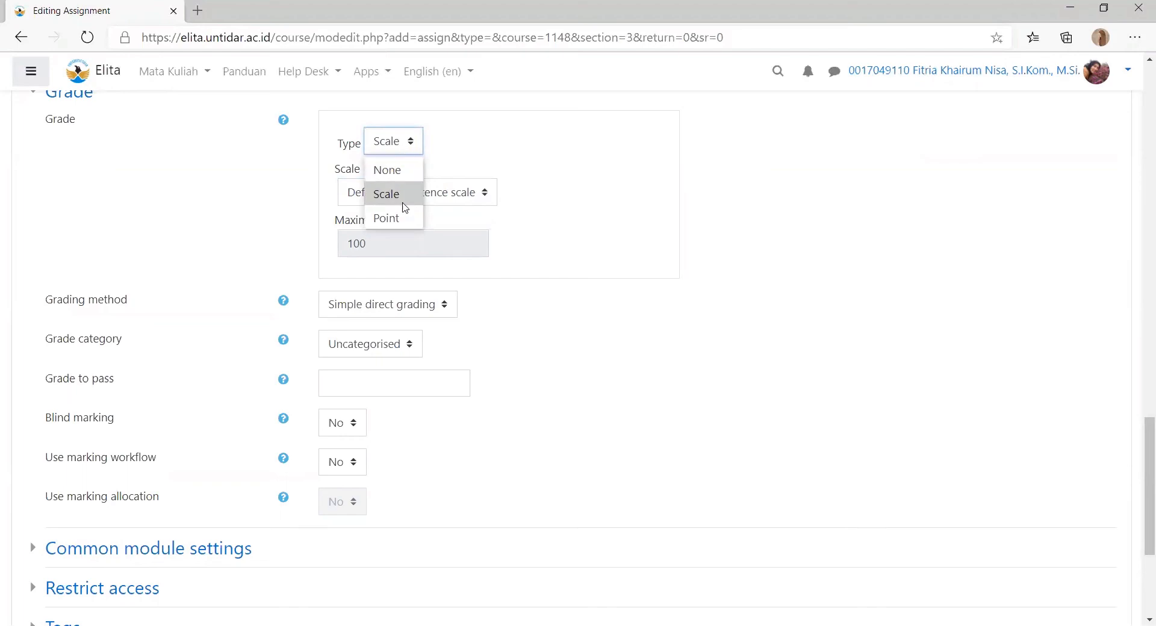
{"action": "left_click", "coordinate": [404, 219]}
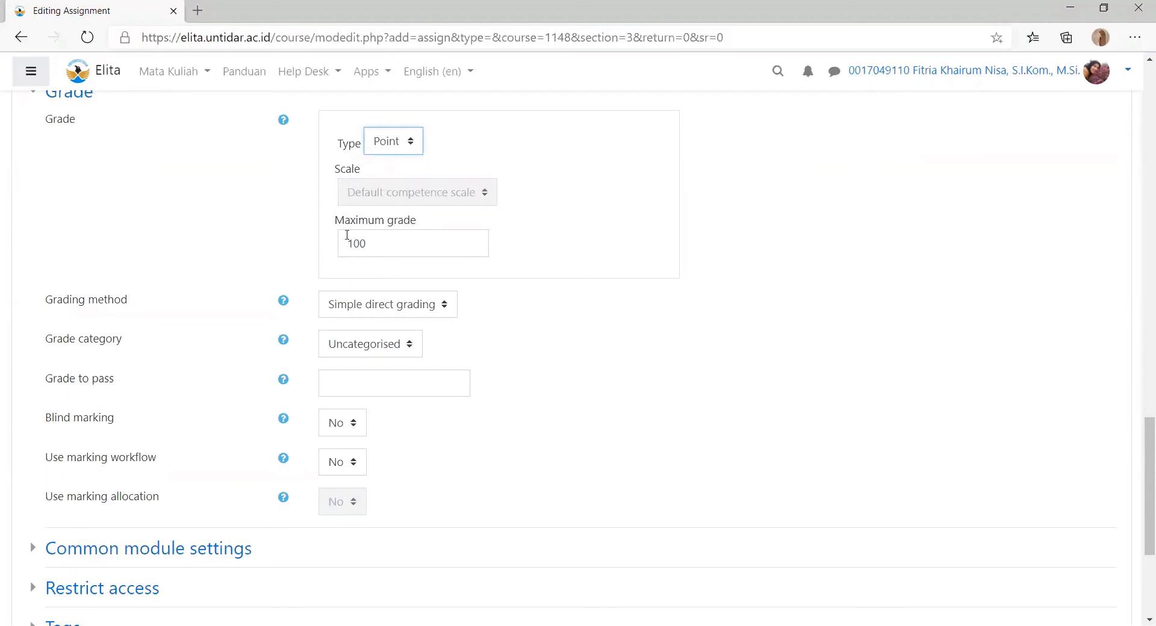
Step: Review the available grading methods for the assignment and keep Simple direct grading
{"action": "scroll", "coordinate": [476, 322], "scroll_direction": "down", "scroll_amount": 2}
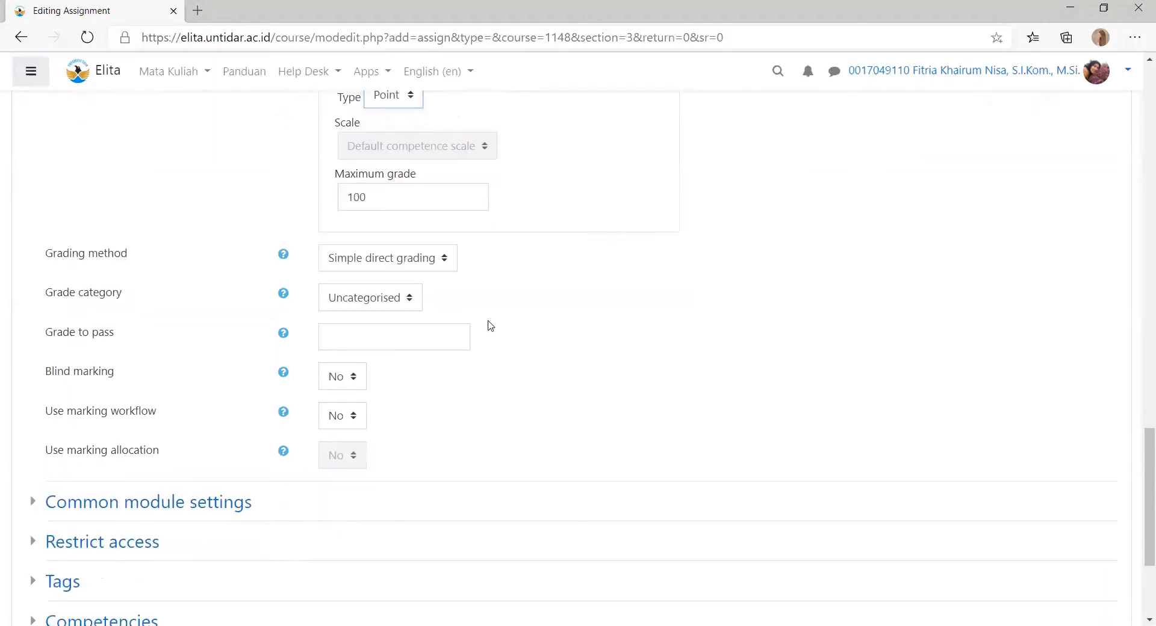
{"action": "left_click", "coordinate": [392, 228]}
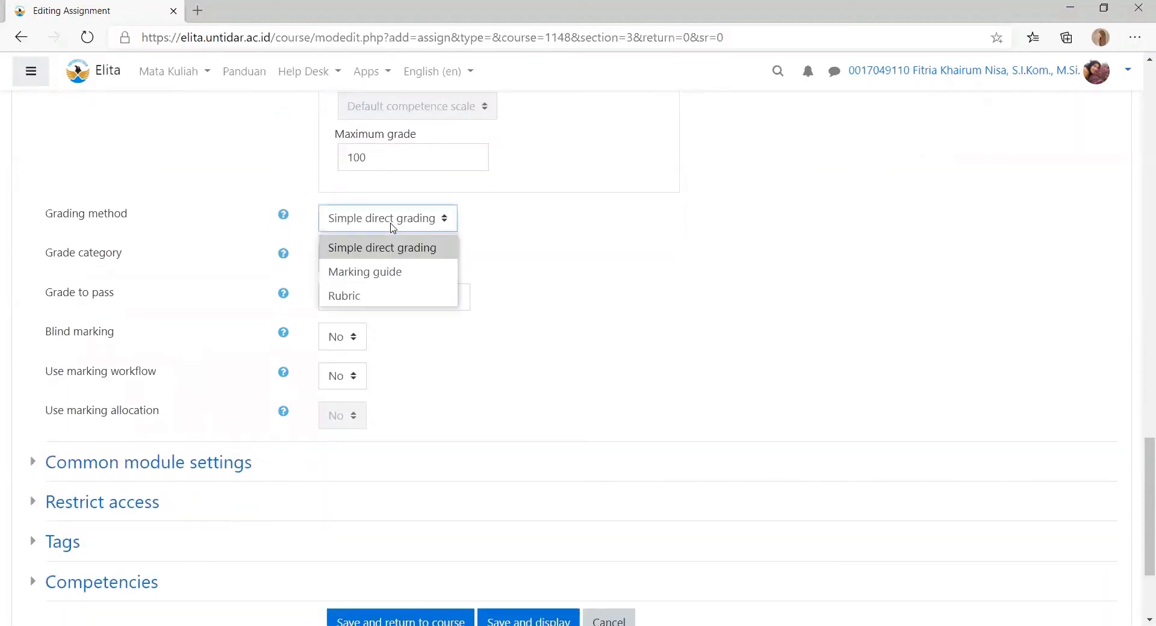
{"action": "left_click", "coordinate": [443, 250]}
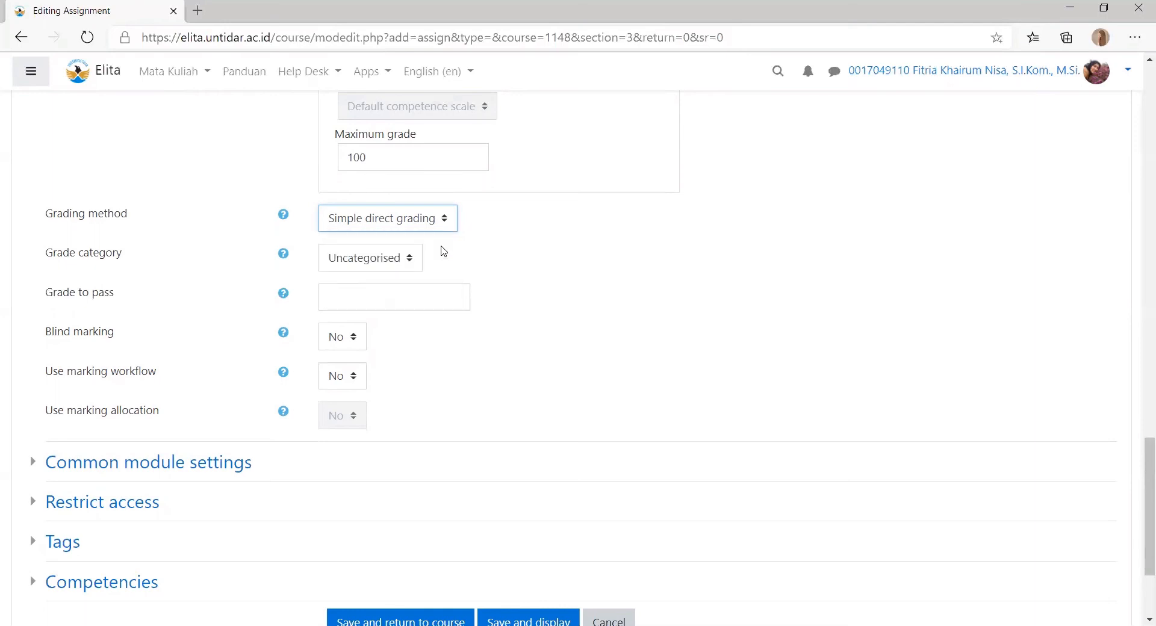
Step: Check the grade category, leaving it as Uncategorised, and set the assignment's grade to pass to 80
{"action": "scroll", "coordinate": [436, 251], "scroll_direction": "down", "scroll_amount": 3}
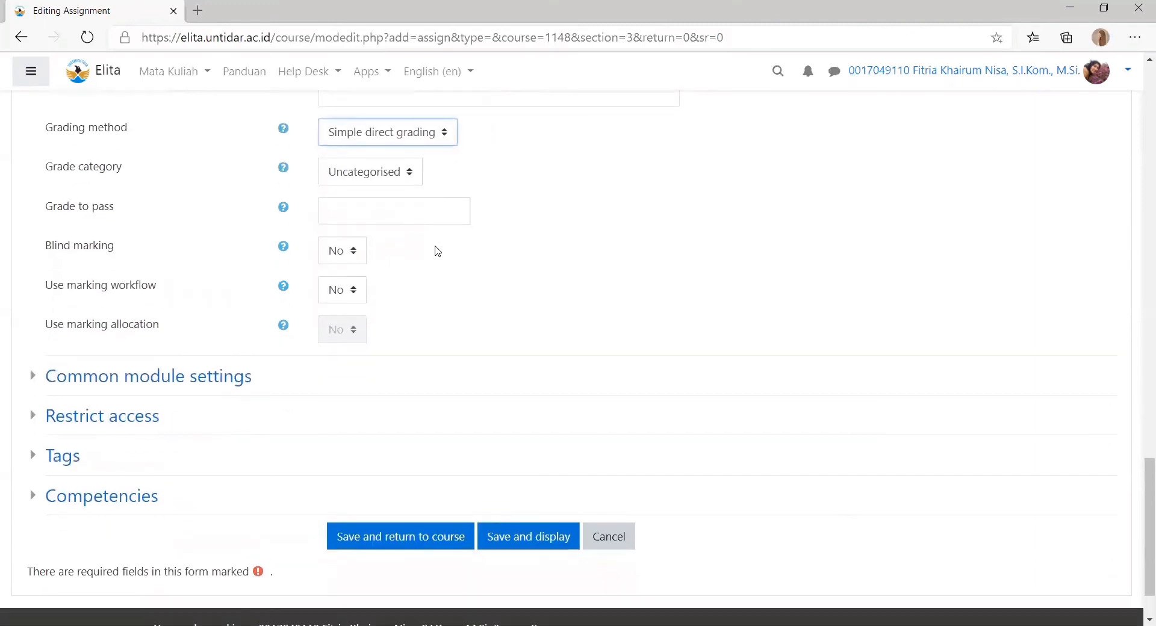
{"action": "left_click", "coordinate": [405, 173]}
{"action": "left_click", "coordinate": [403, 173]}
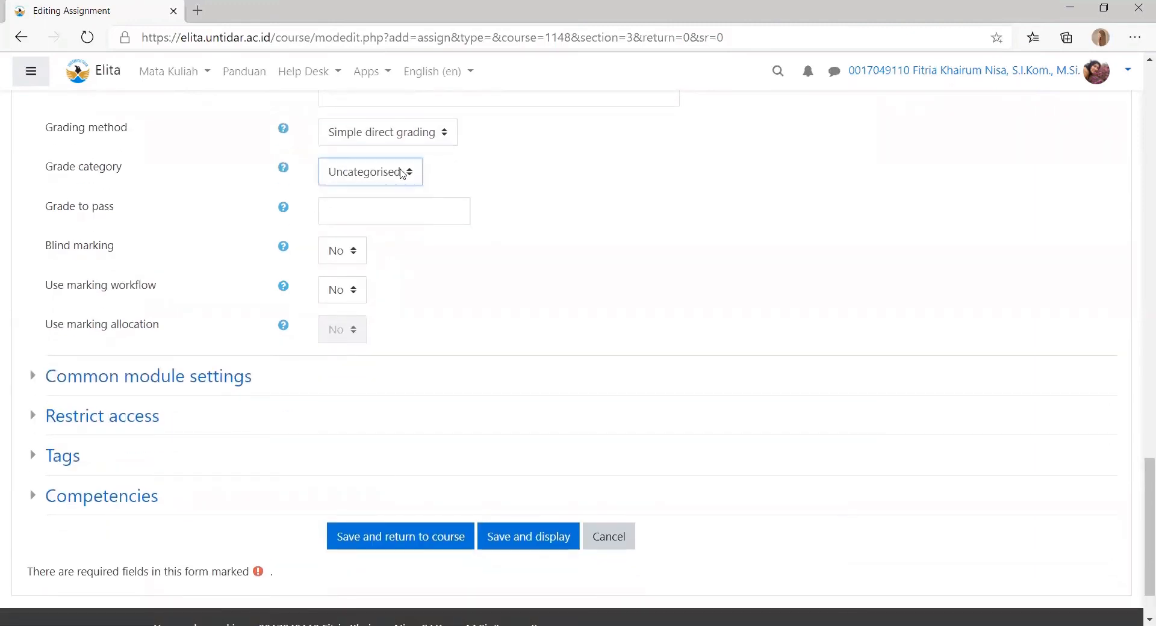
{"action": "left_click", "coordinate": [395, 209]}
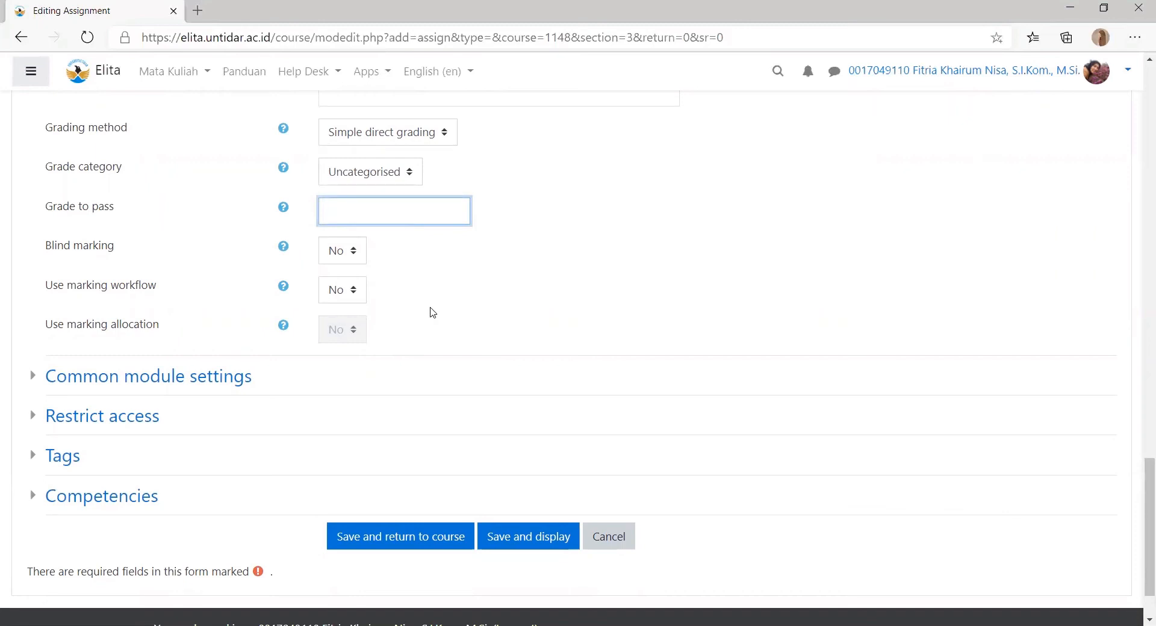
{"action": "type", "text": "80"}
Step: Add an access restriction so that students must belong to the group Praktek KWU B
{"action": "scroll", "coordinate": [512, 250], "scroll_direction": "down", "scroll_amount": 1}
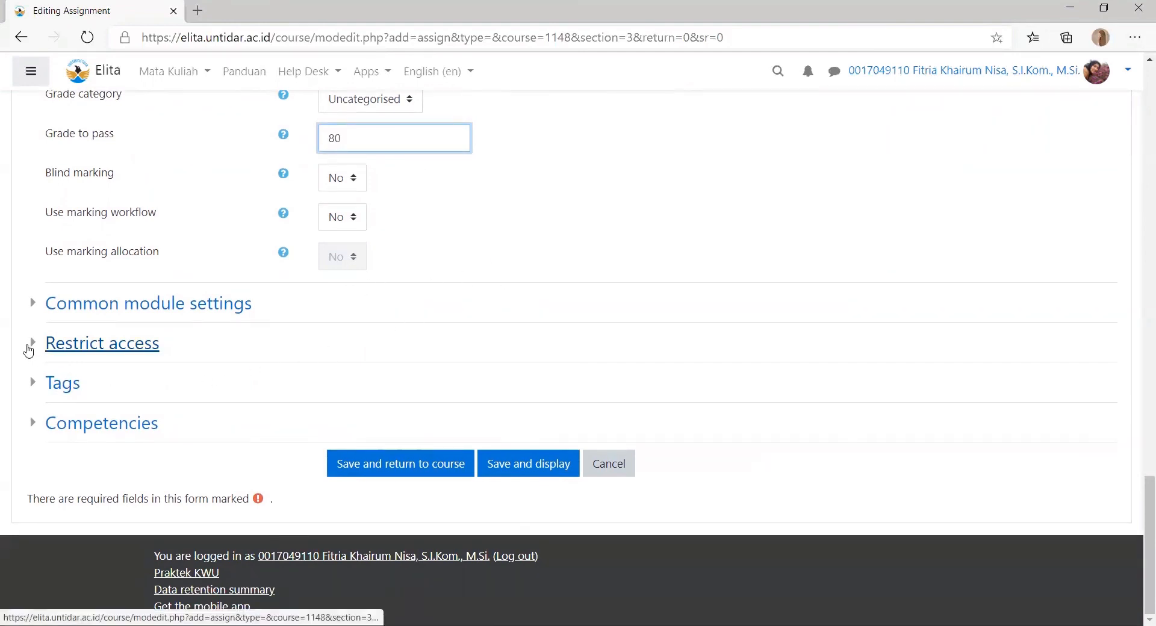
{"action": "left_click", "coordinate": [29, 349]}
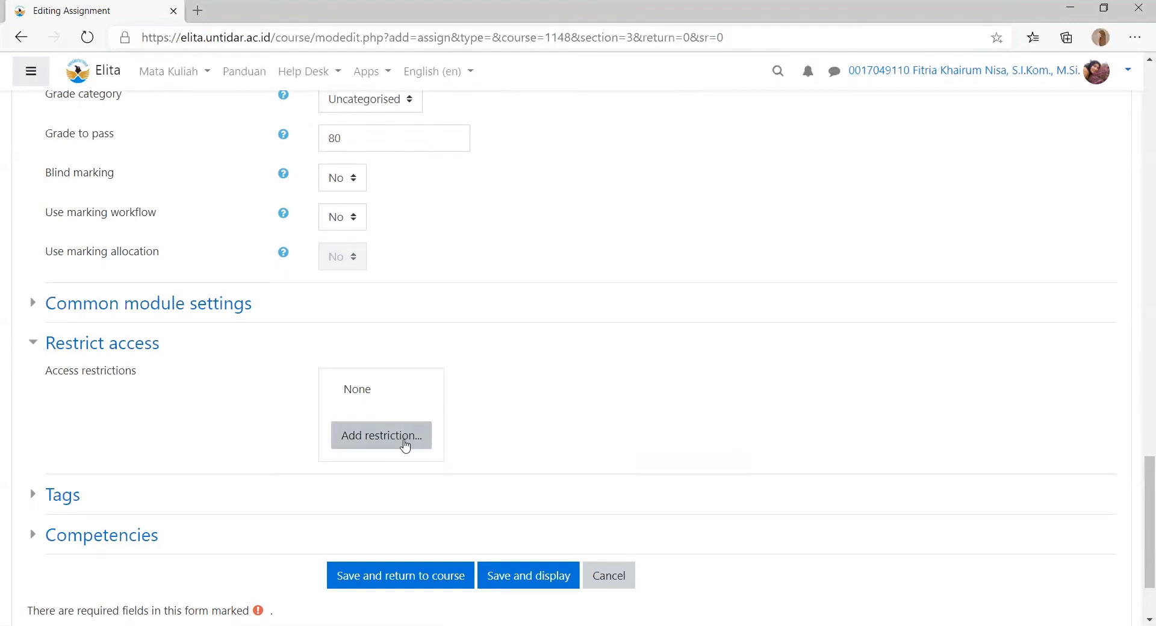
{"action": "left_click", "coordinate": [405, 445]}
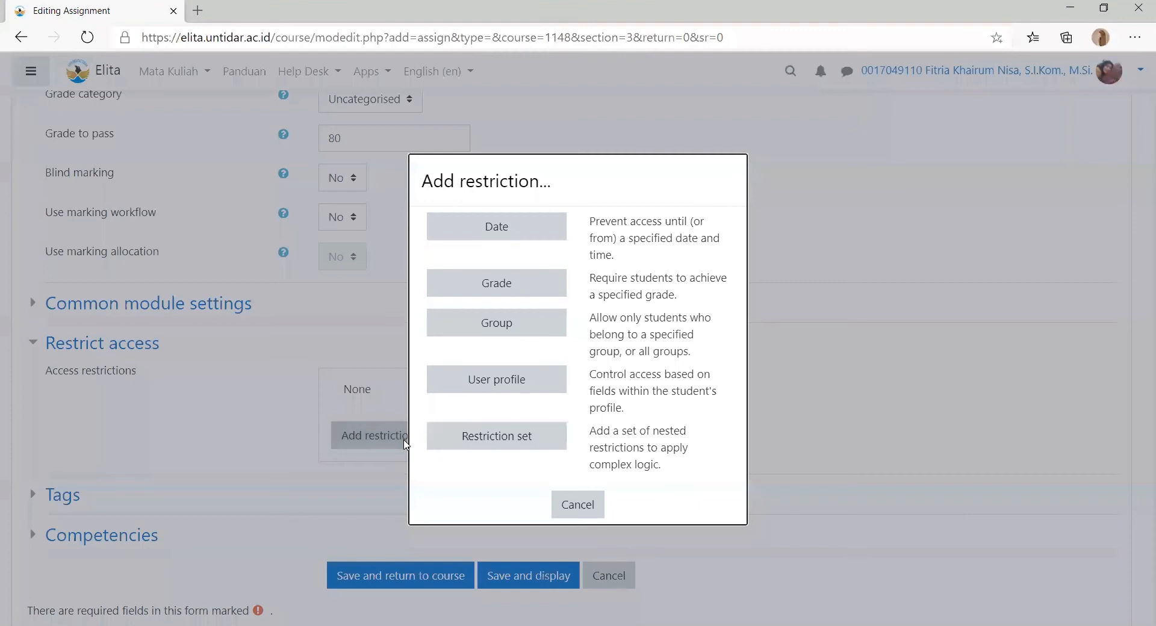
{"action": "left_click", "coordinate": [545, 336]}
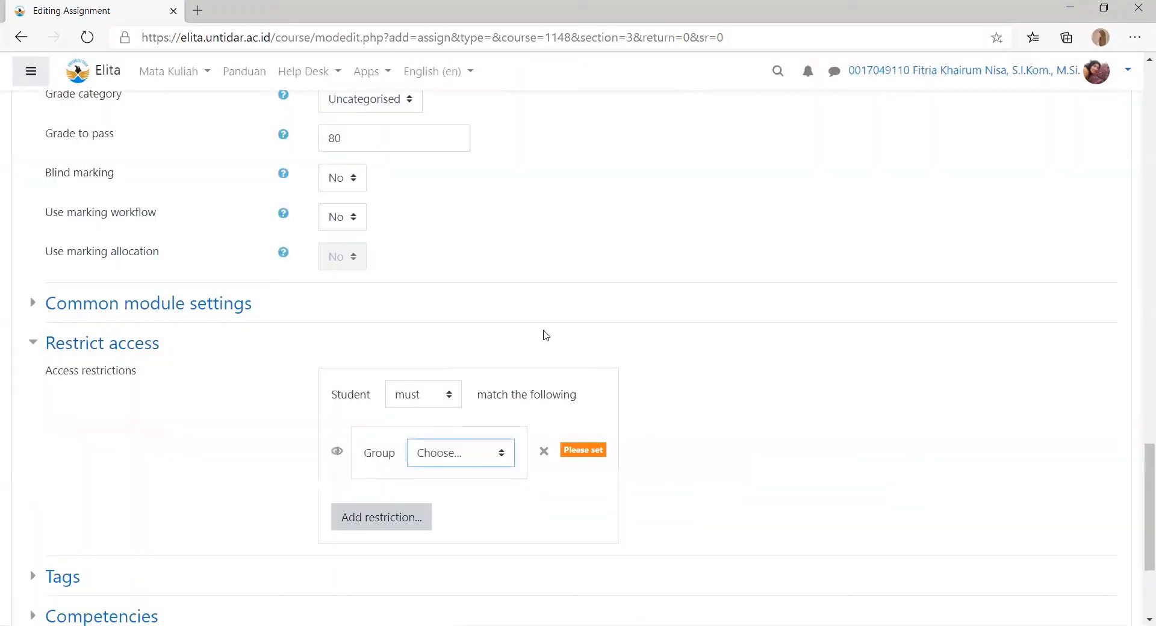
{"action": "left_click", "coordinate": [464, 457]}
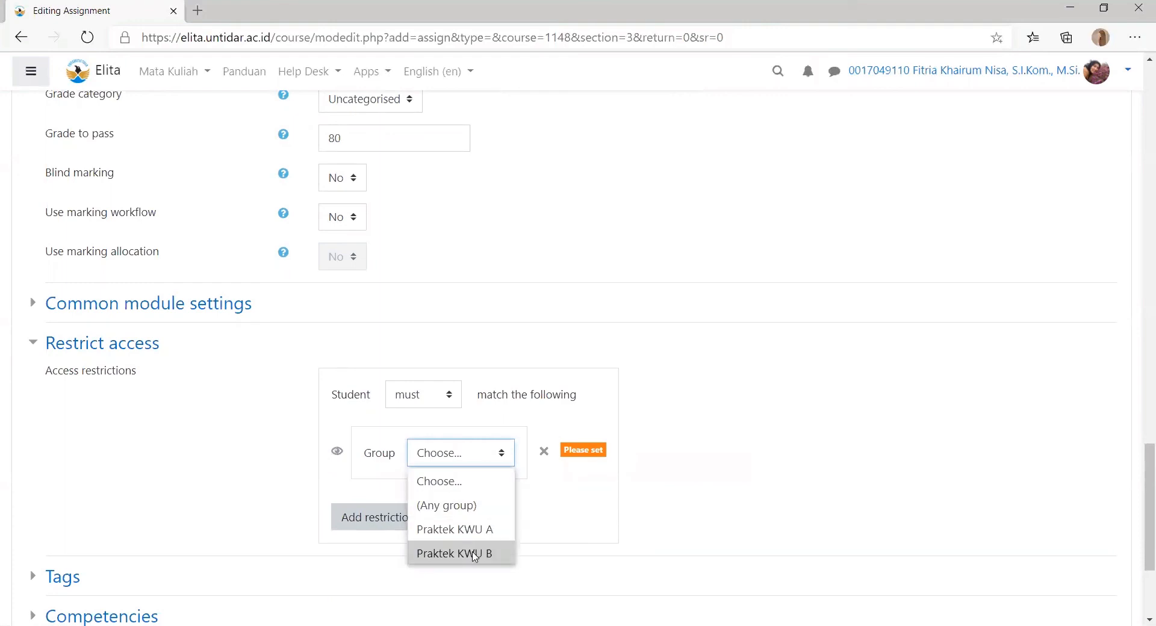
{"action": "left_click", "coordinate": [475, 554]}
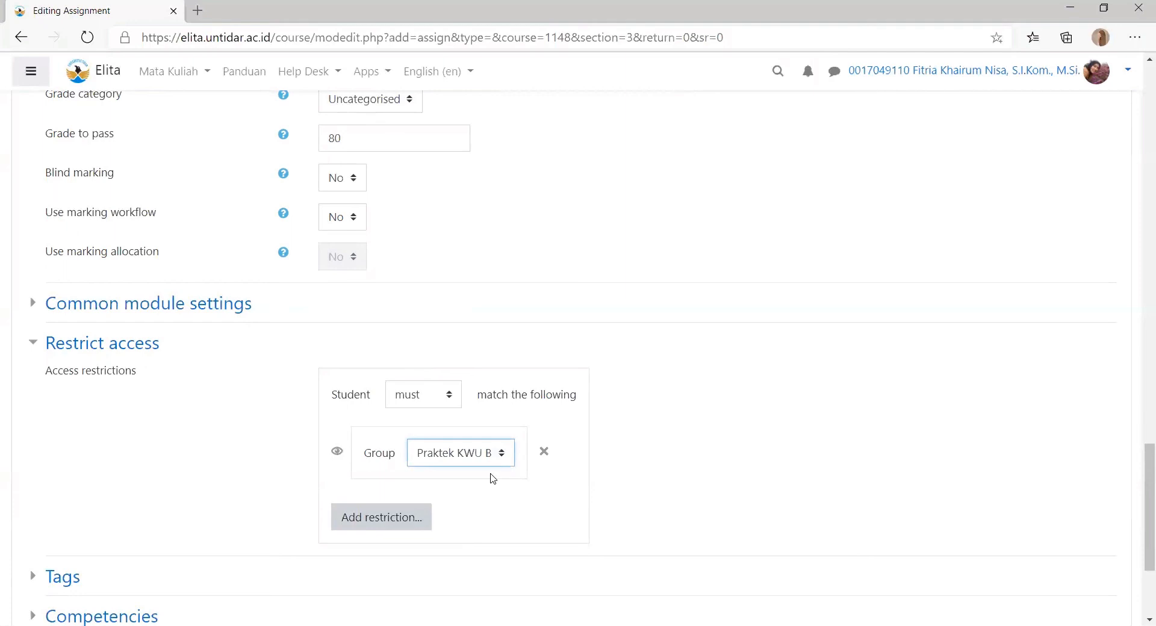
Step: Save the assignment with a return to the course, and open Tugas Proposal Usaha to view its grading summary
{"action": "scroll", "coordinate": [492, 478], "scroll_direction": "down", "scroll_amount": 2}
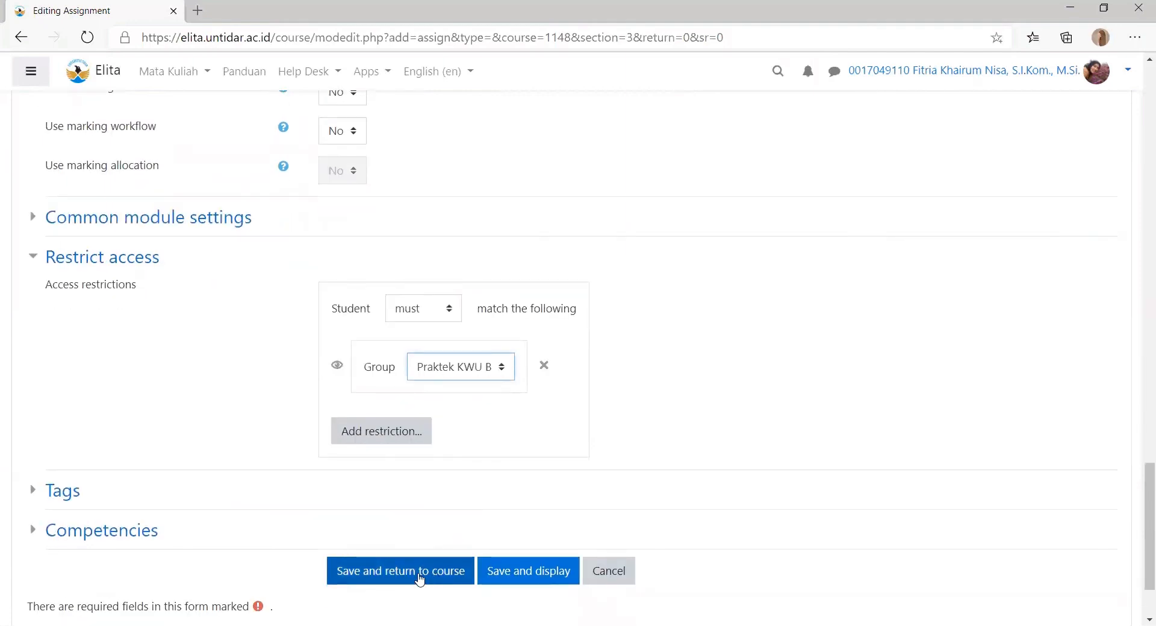
{"action": "left_click", "coordinate": [419, 577]}
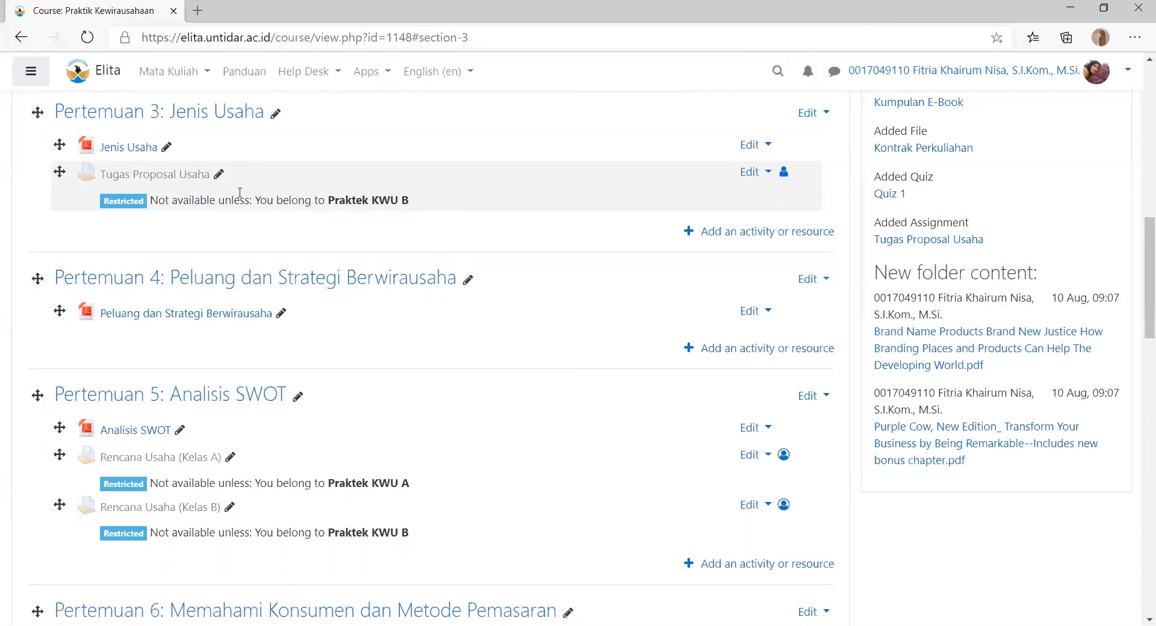
{"action": "left_click", "coordinate": [170, 181]}
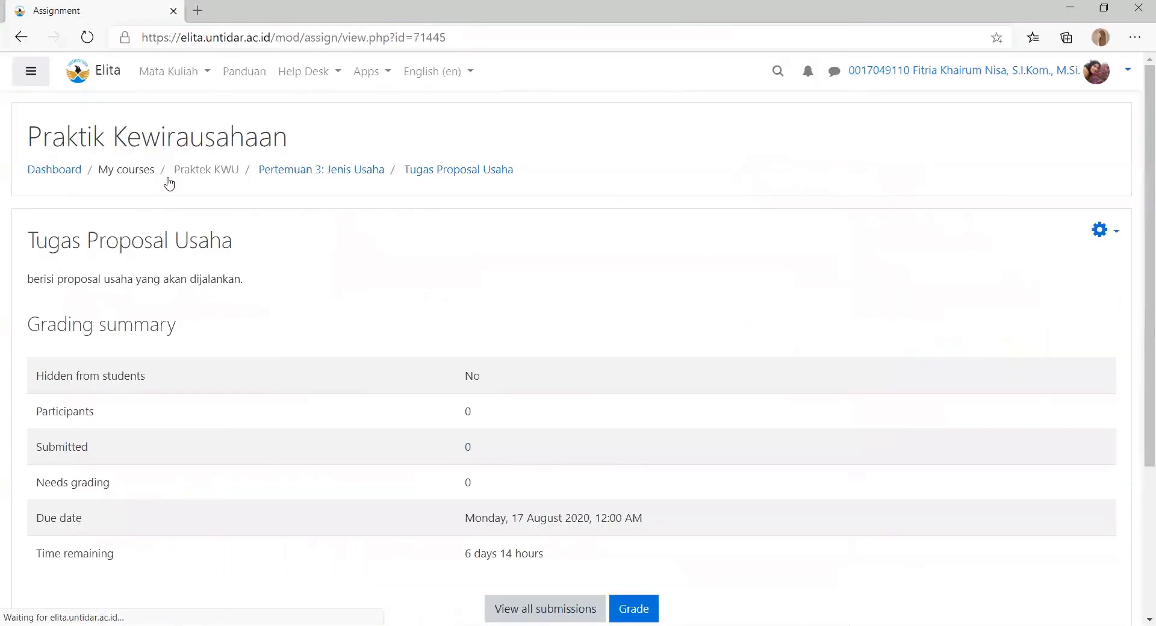
{"action": "scroll", "coordinate": [520, 228], "scroll_direction": "down", "scroll_amount": 2}
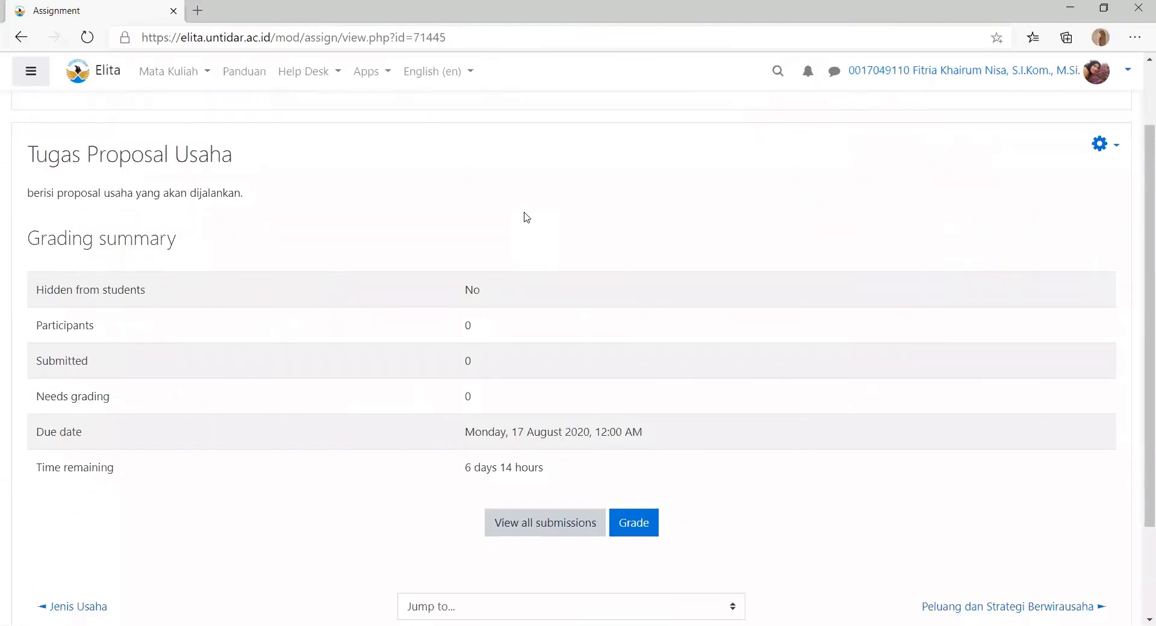